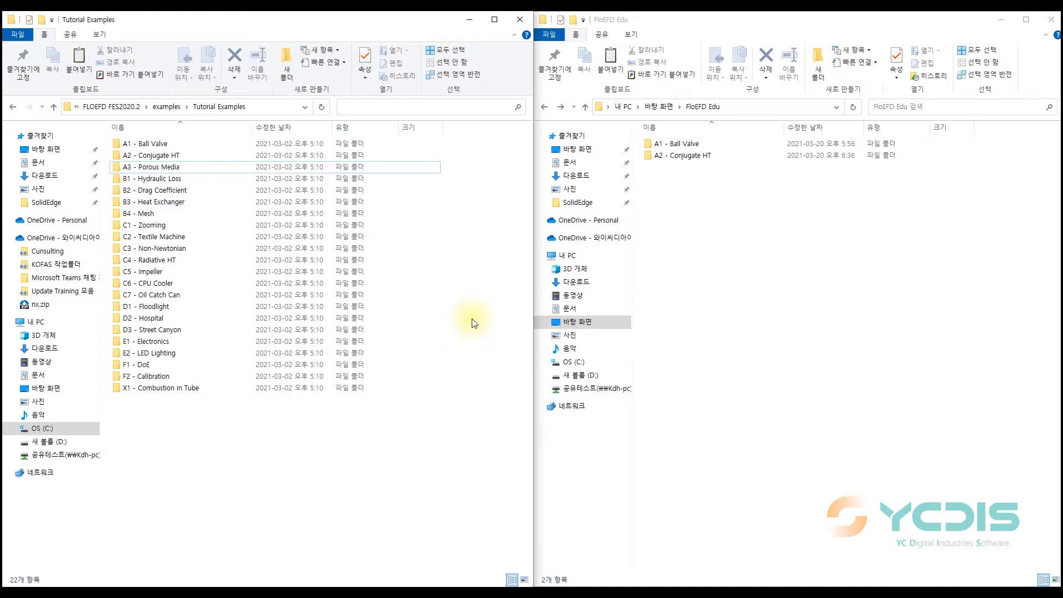
Step: Copy the A3 - Porous Media folder from Tutorial Examples into the FloEFD Edu folder
{"action": "right_click", "coordinate": [292, 167]}
{"action": "left_click", "coordinate": [321, 355]}
{"action": "left_click", "coordinate": [782, 260]}
{"action": "right_click", "coordinate": [782, 260]}
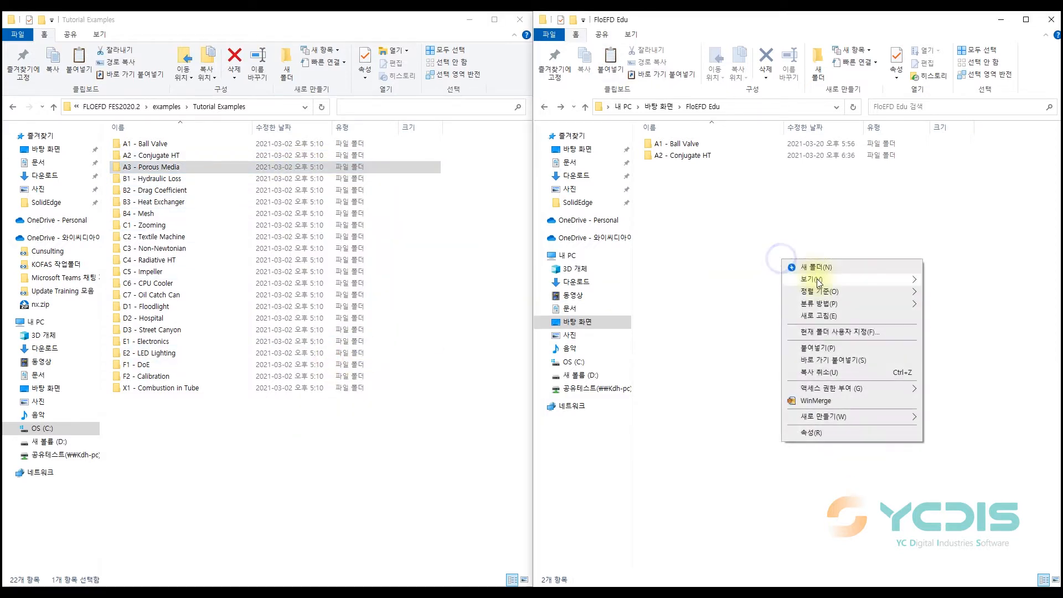
{"action": "left_click", "coordinate": [831, 349]}
Step: Open the catalyst.asm assembly from the copied A3 - Porous Media folder in Solid Edge
{"action": "double_click", "coordinate": [713, 167]}
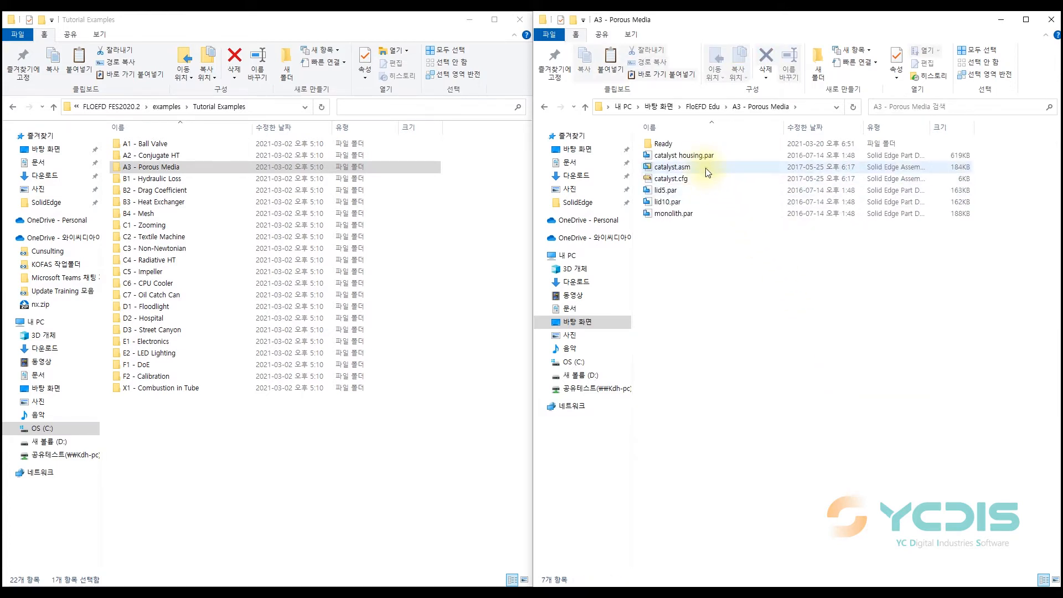
{"action": "left_click", "coordinate": [696, 168]}
{"action": "double_click", "coordinate": [696, 169]}
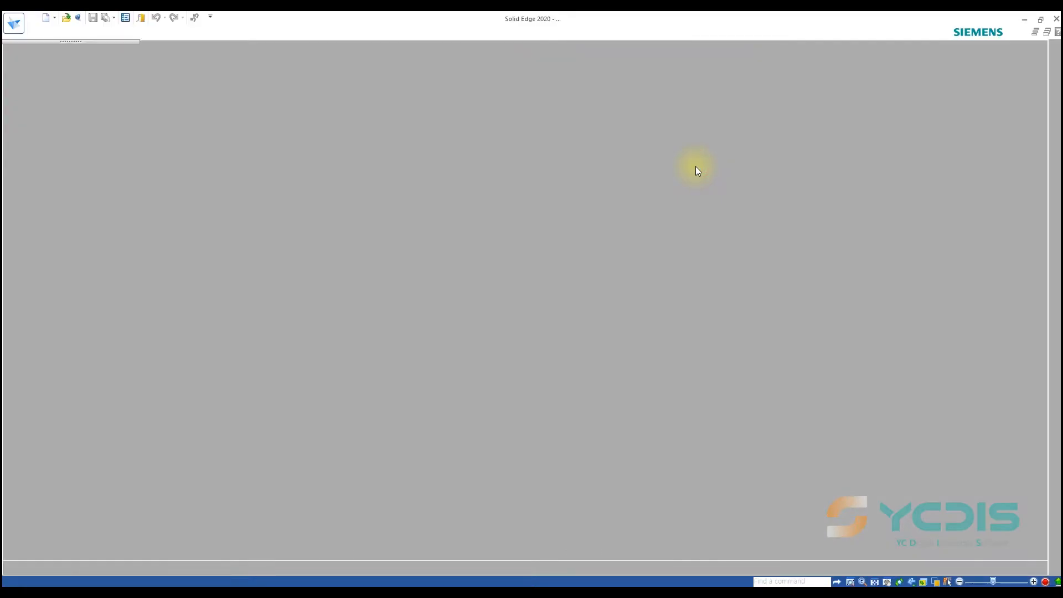
{"action": "scroll", "coordinate": [659, 250], "scroll_direction": "down", "scroll_amount": 6}
{"action": "scroll", "coordinate": [657, 249], "scroll_direction": "up", "scroll_amount": 2}
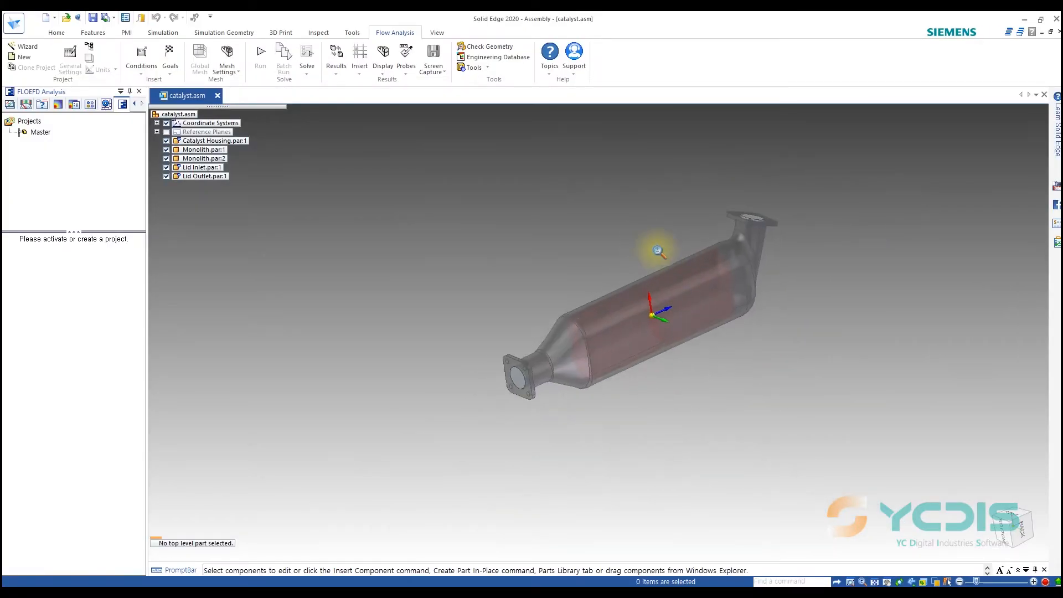
{"action": "middle_click_drag", "start_coordinate": [659, 260], "coordinate": [688, 273]}
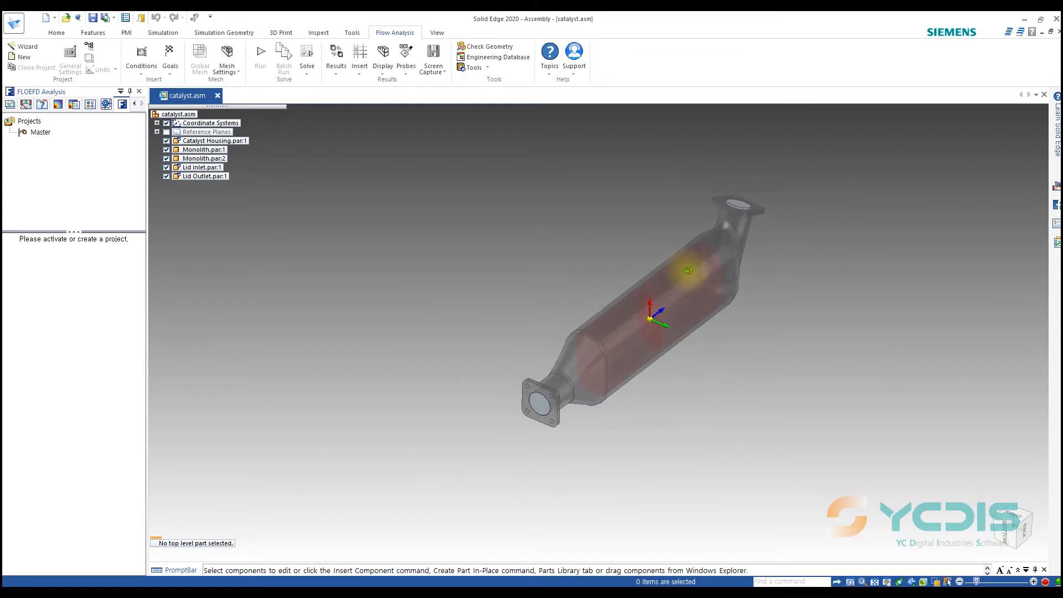
Step: Start the flow analysis project wizard, expand its Navigator and name the project Isotropic
{"action": "left_click", "coordinate": [35, 48]}
{"action": "left_click", "coordinate": [514, 203]}
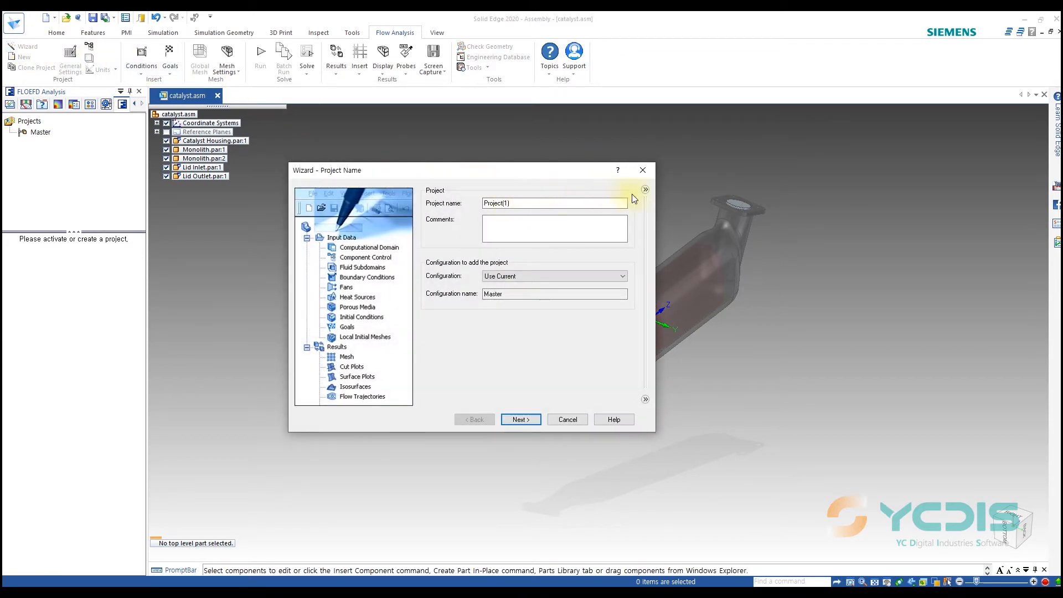
{"action": "left_click", "coordinate": [645, 190]}
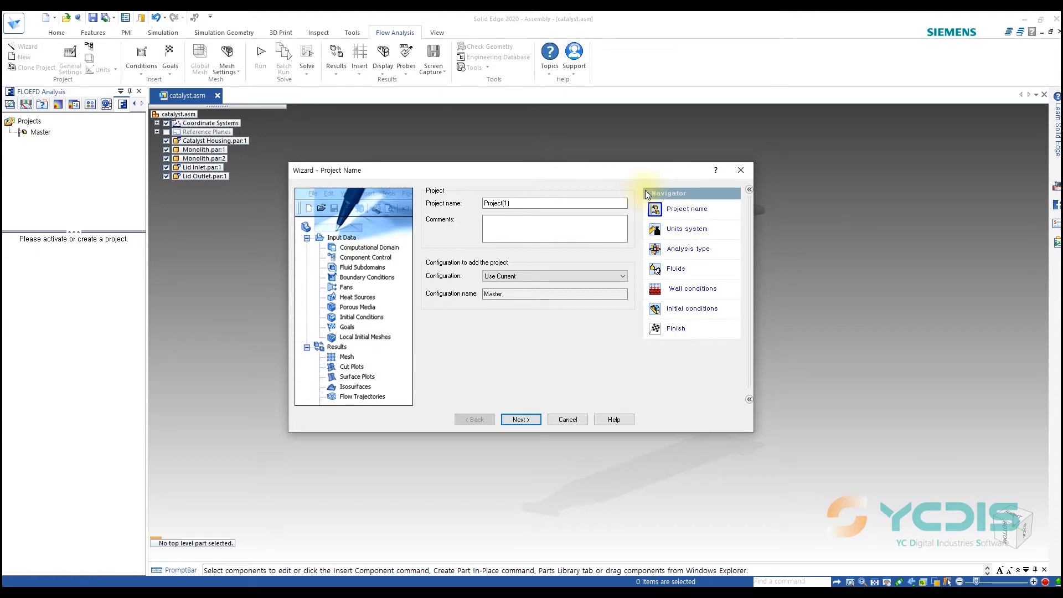
{"action": "left_click_drag", "start_coordinate": [579, 203], "coordinate": [471, 202]}
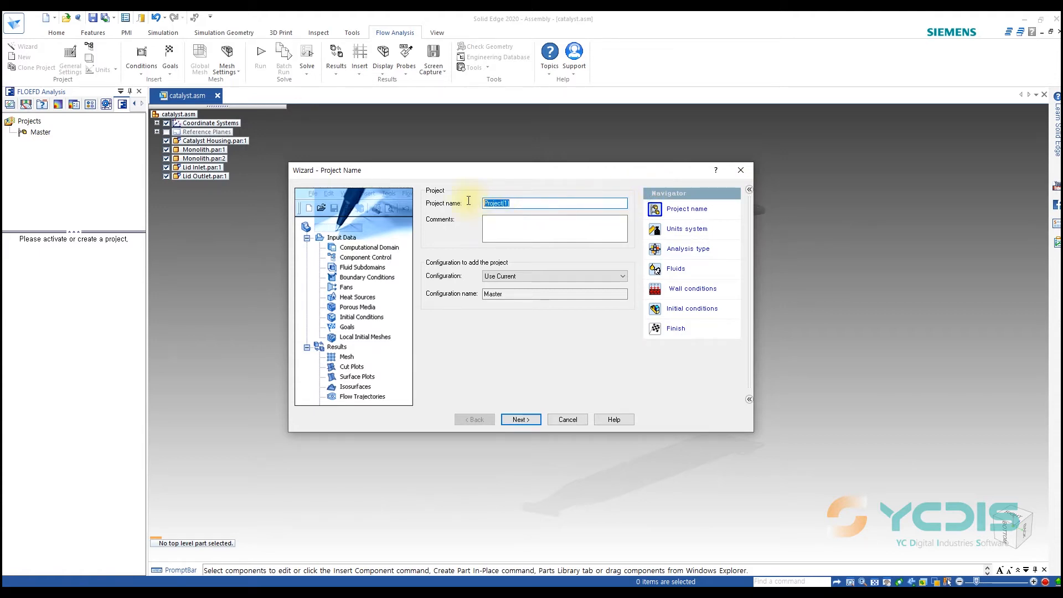
{"action": "type", "text": "Isotropic"}
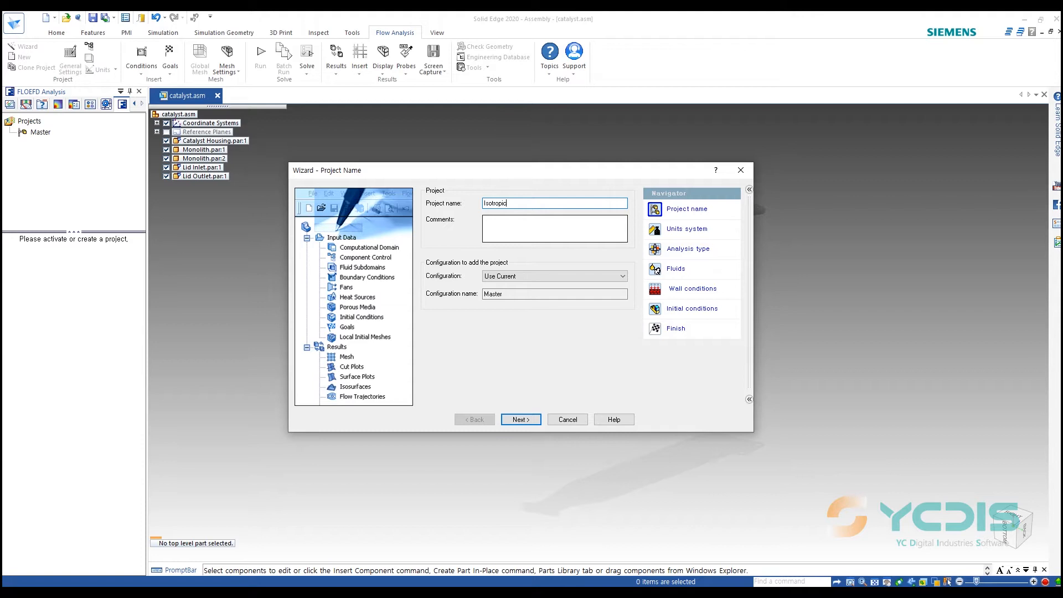
Step: Choose the SI (m-kg-s) unit system and the Internal analysis type for the project
{"action": "left_click", "coordinate": [709, 231]}
{"action": "left_click", "coordinate": [484, 254]}
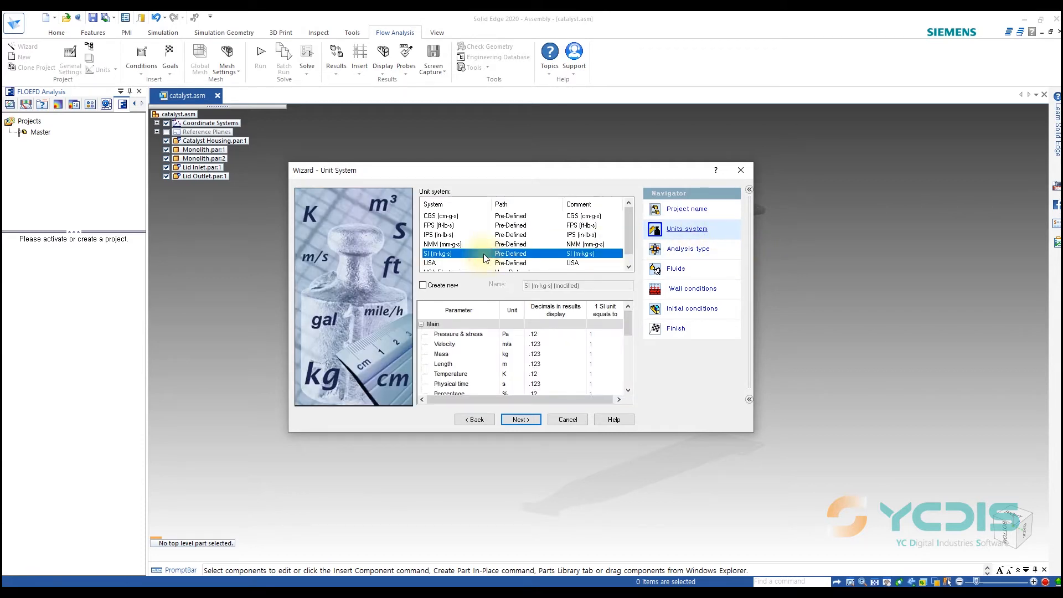
{"action": "left_click", "coordinate": [688, 249]}
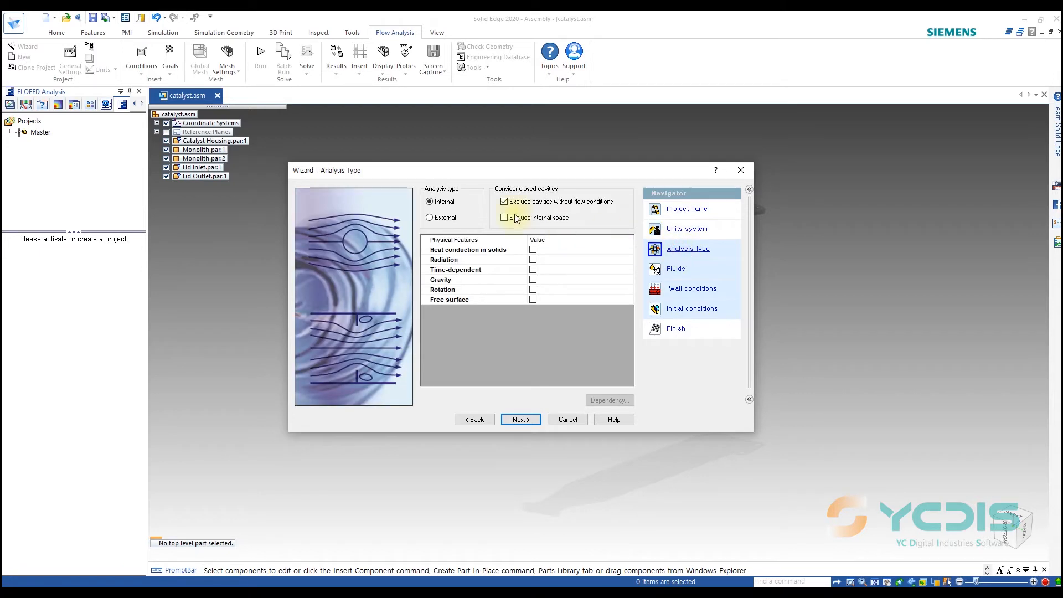
{"action": "left_click", "coordinate": [431, 202]}
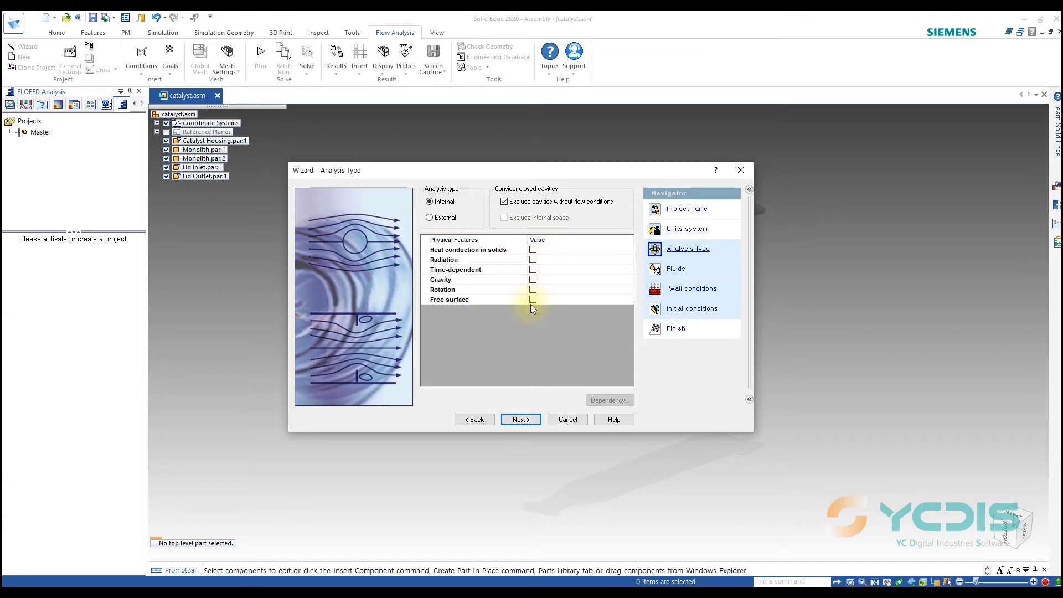
Step: Review the default wall conditions and the initial pressure and temperature, and try to finish the wizard
{"action": "left_click", "coordinate": [681, 290]}
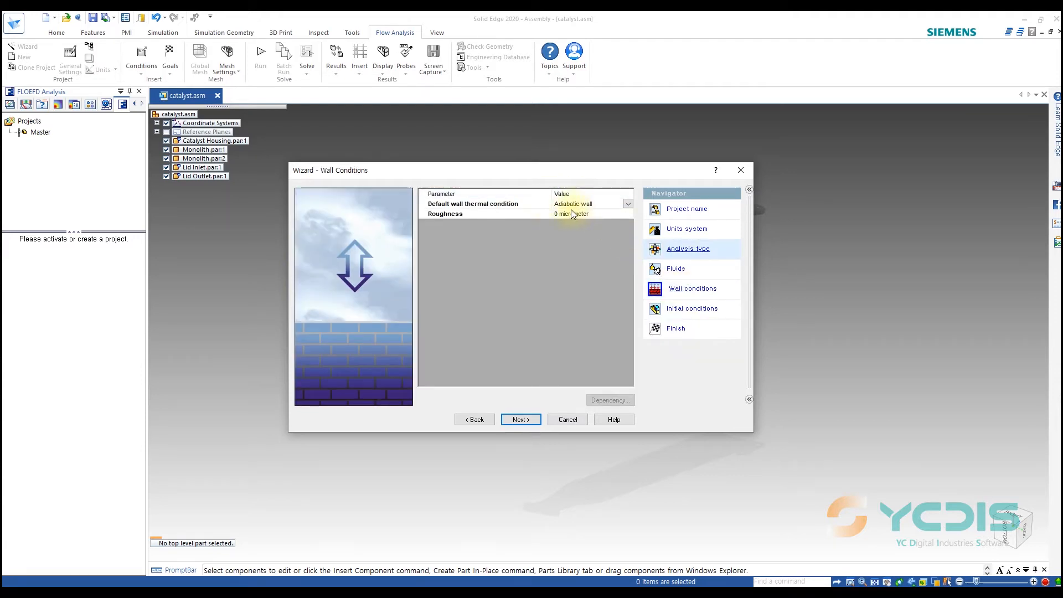
{"action": "left_click", "coordinate": [685, 309]}
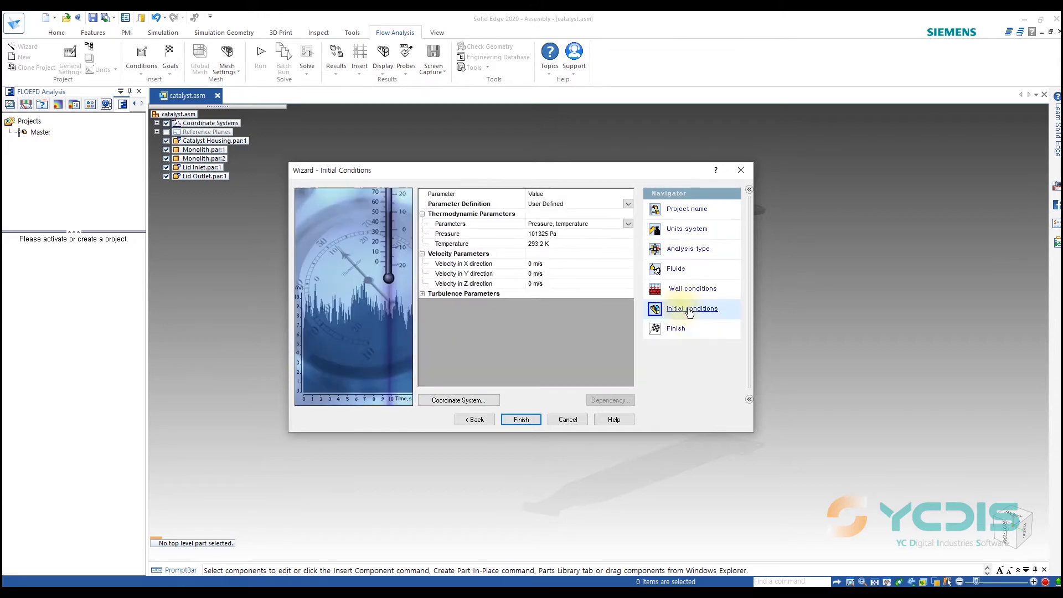
{"action": "left_click", "coordinate": [540, 235]}
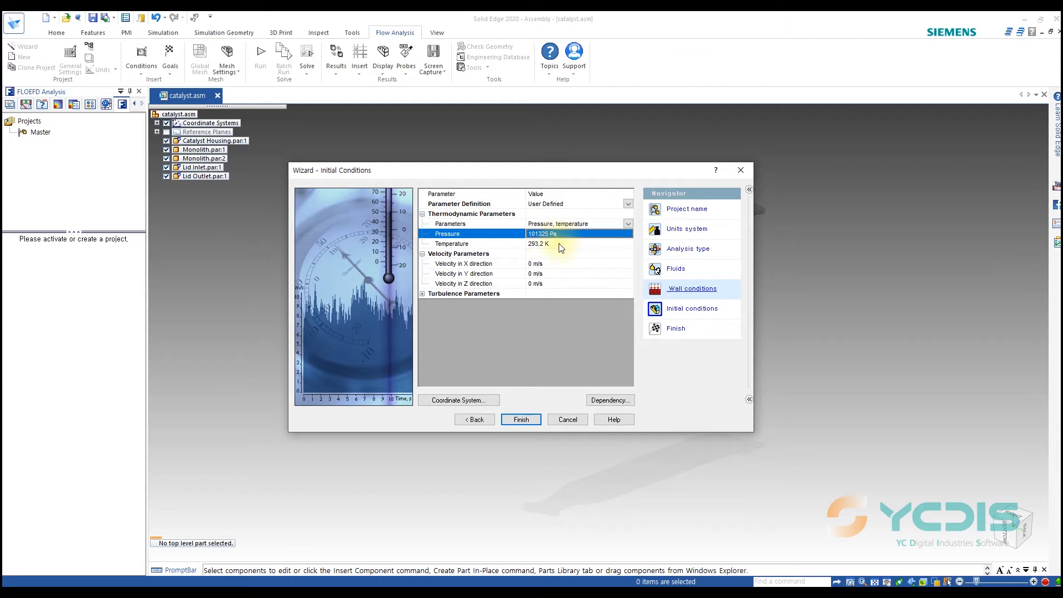
{"action": "left_click", "coordinate": [538, 243]}
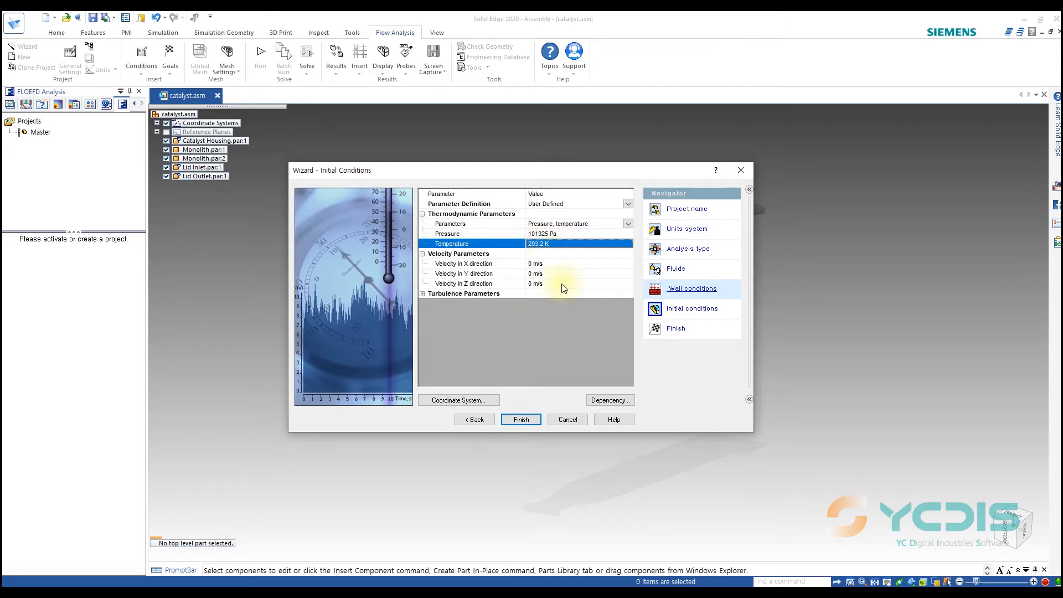
{"action": "left_click", "coordinate": [536, 419]}
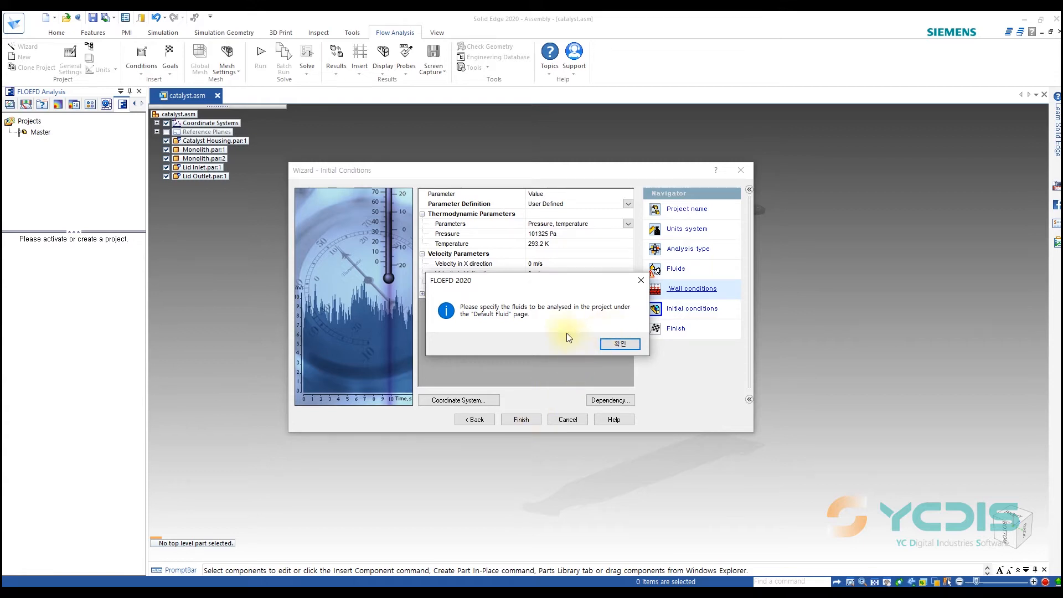
{"action": "left_click_drag", "start_coordinate": [571, 285], "coordinate": [498, 278]}
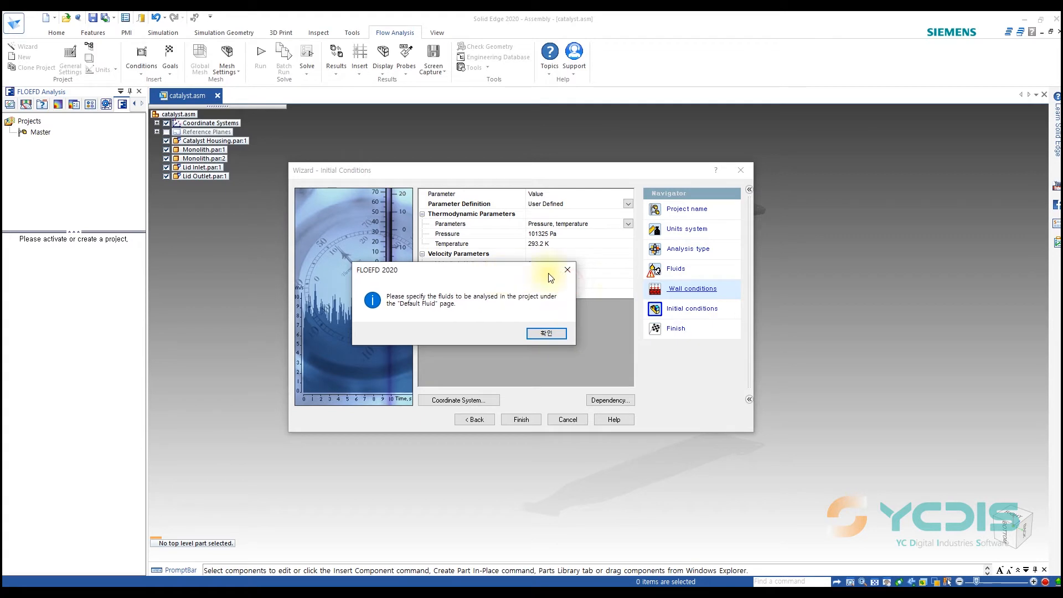
{"action": "left_click", "coordinate": [546, 333]}
Step: Add the pre-defined gas Air as the project's default fluid and finish the wizard
{"action": "left_click", "coordinate": [681, 271]}
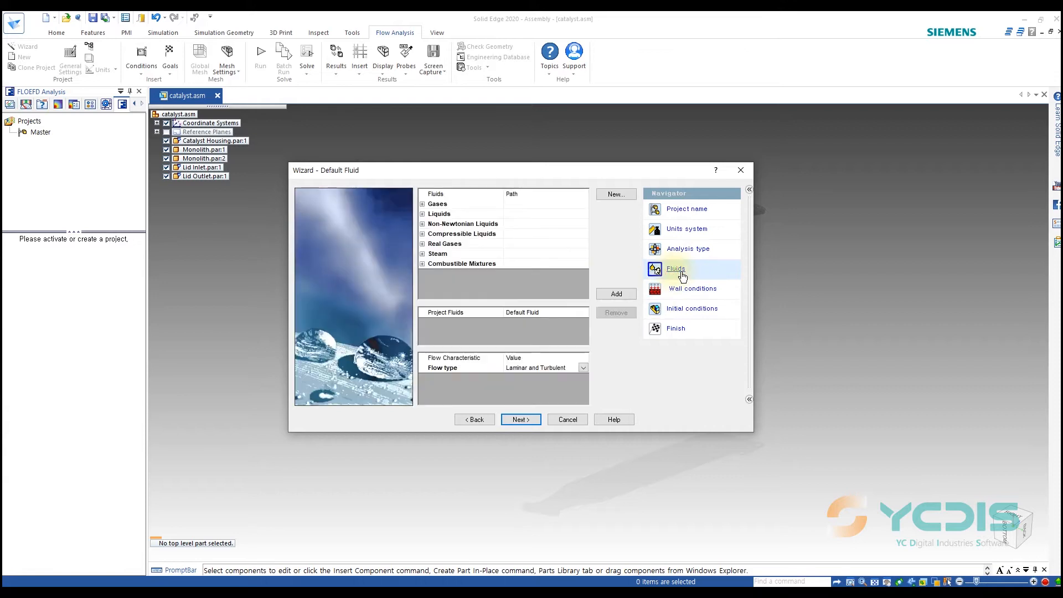
{"action": "left_click", "coordinate": [423, 205]}
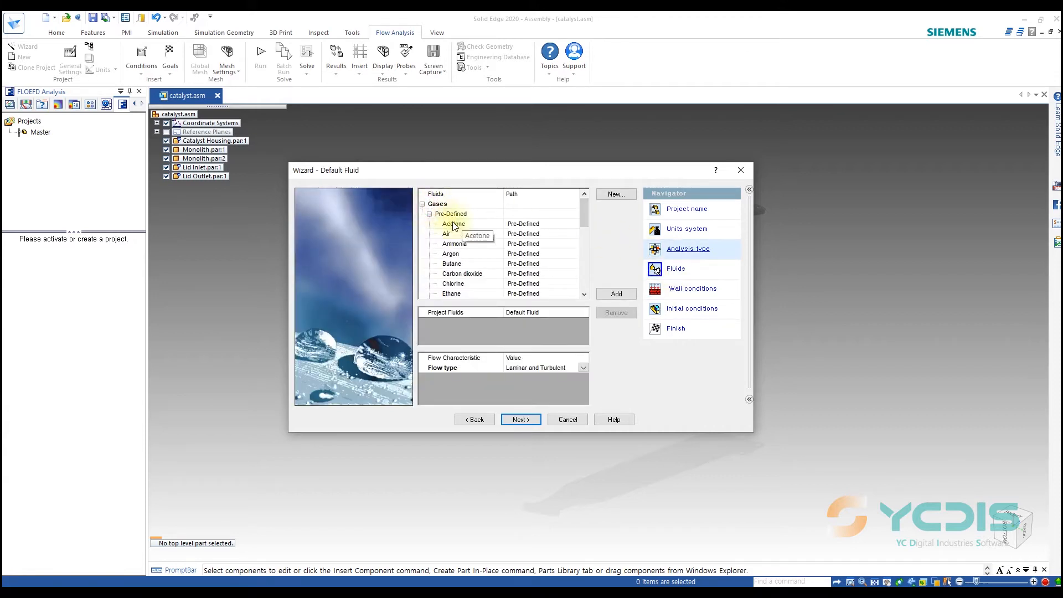
{"action": "left_click", "coordinate": [447, 234]}
{"action": "left_click", "coordinate": [605, 293]}
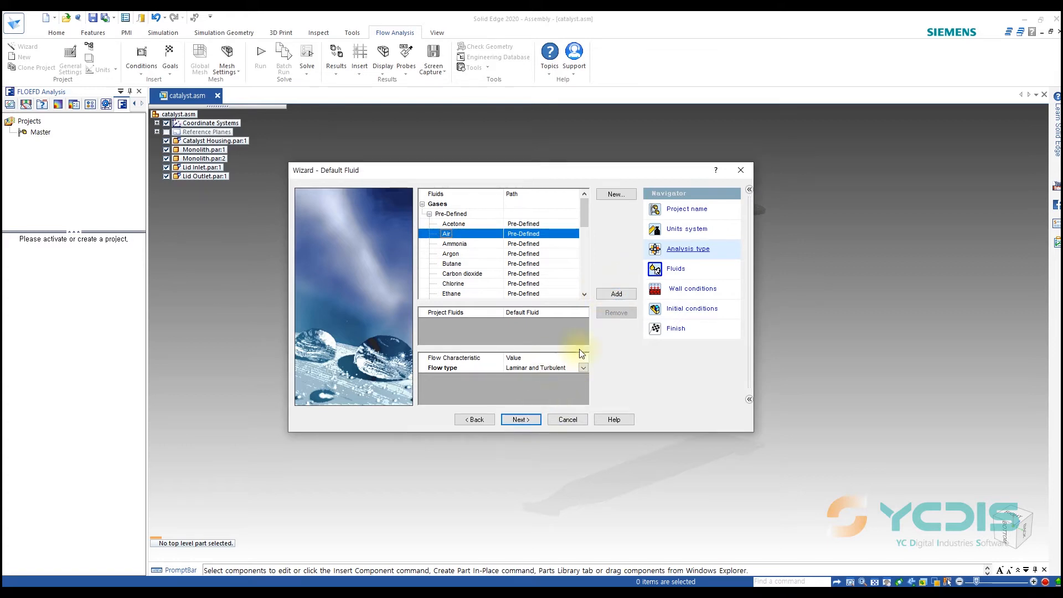
{"action": "left_click", "coordinate": [618, 295]}
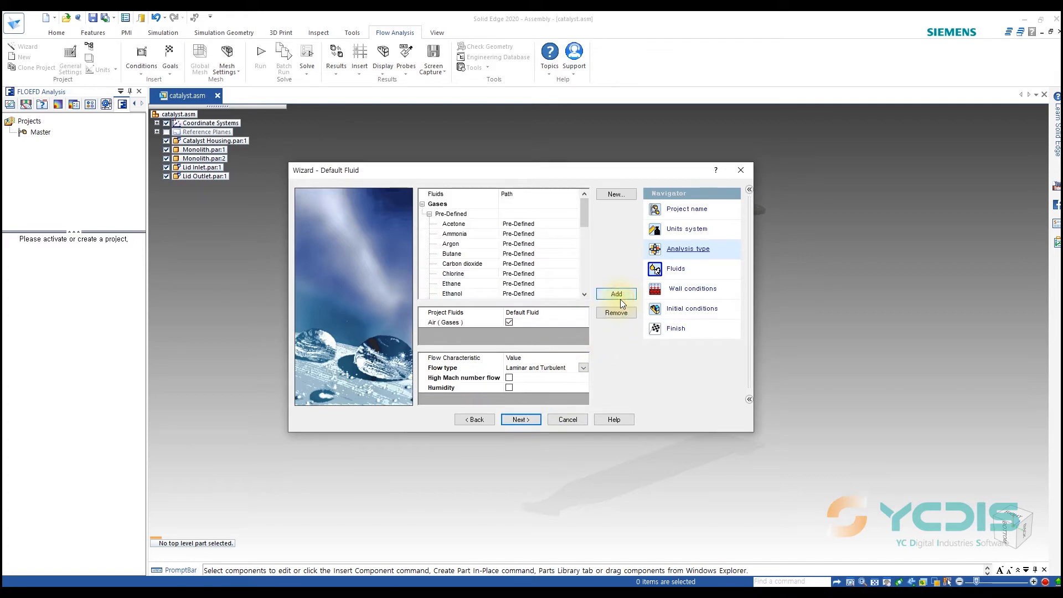
{"action": "left_click", "coordinate": [671, 329]}
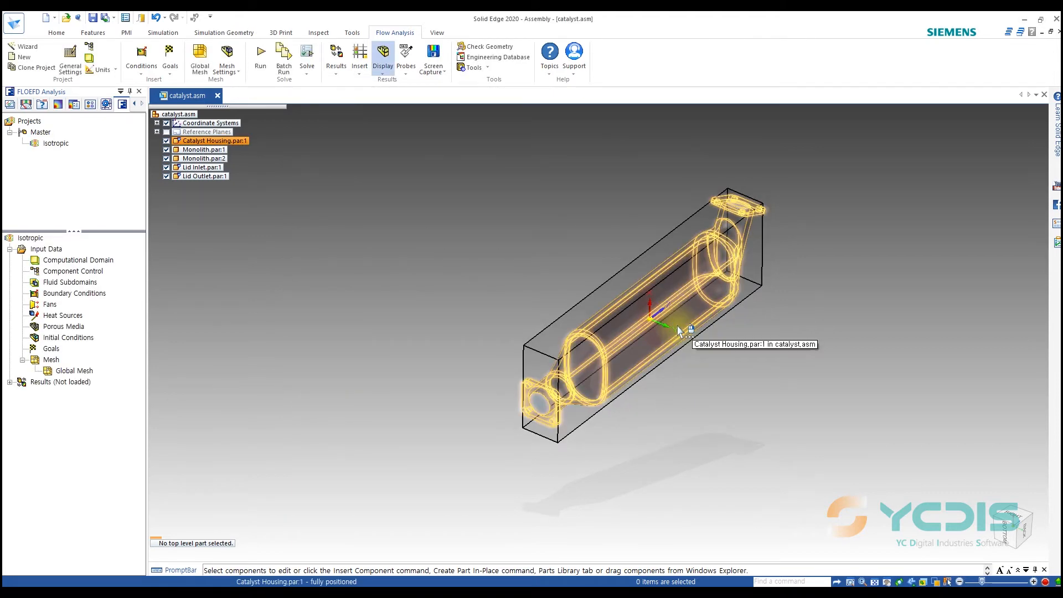
Step: Hide the computational domain box around the catalyst model
{"action": "right_click", "coordinate": [111, 261]}
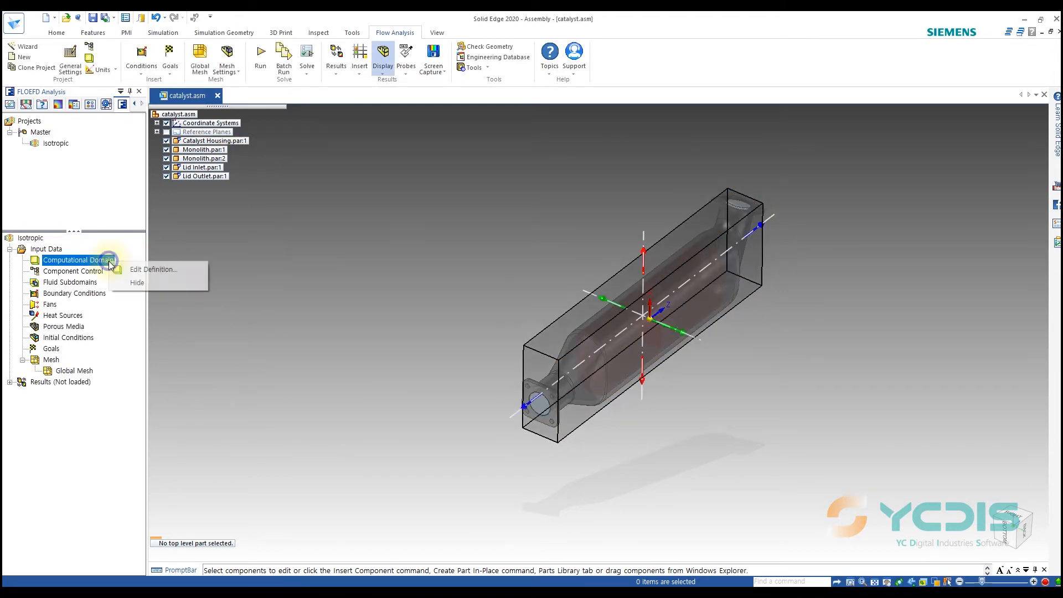
{"action": "left_click", "coordinate": [156, 284]}
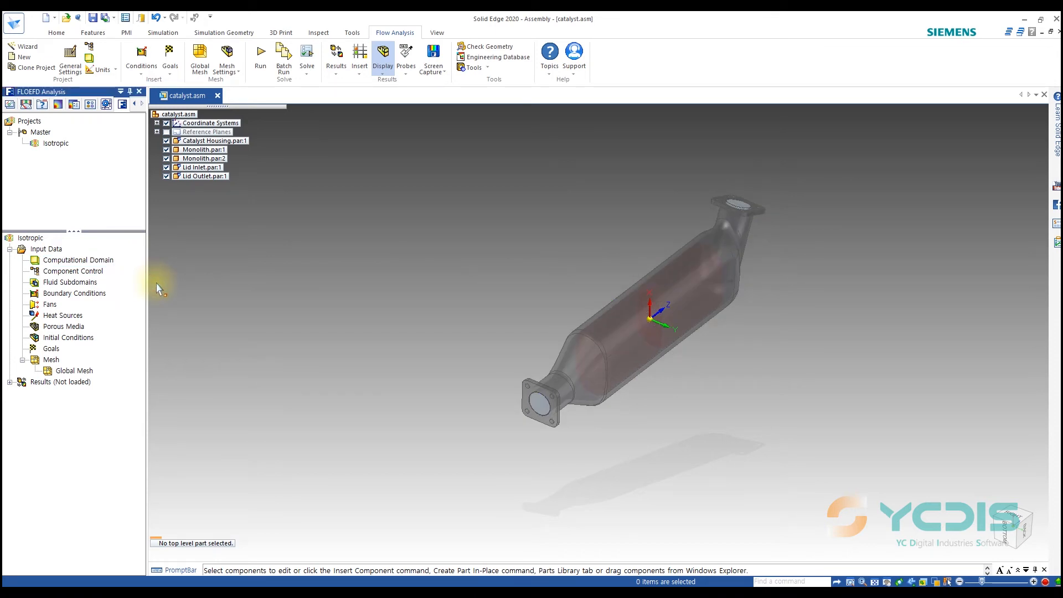
Step: Set up an Inlet Velocity boundary condition of 10 m/s on the inner face of the Lid Inlet part
{"action": "right_click", "coordinate": [85, 297]}
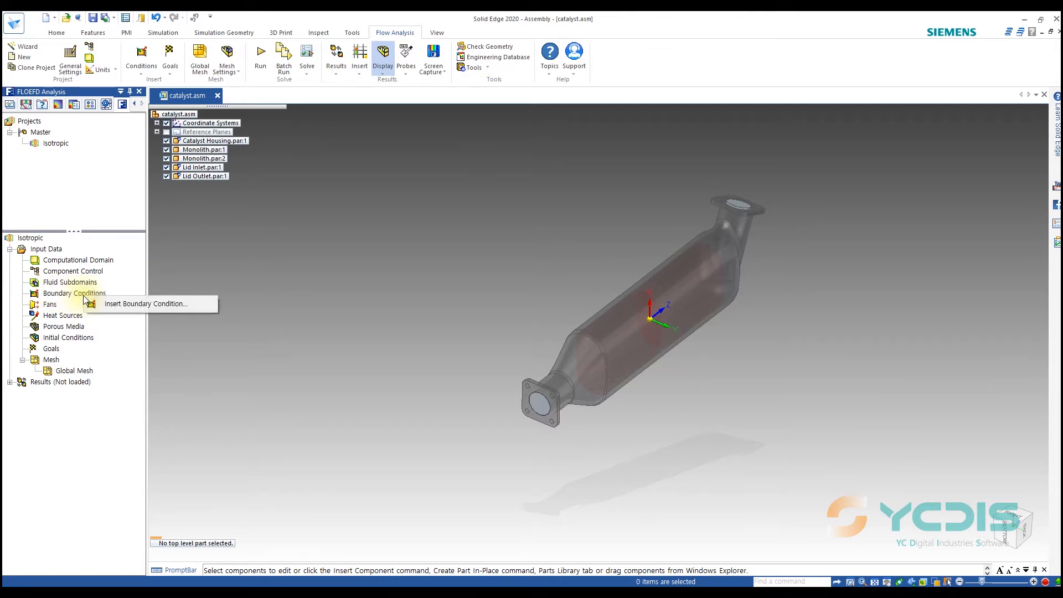
{"action": "left_click", "coordinate": [103, 303]}
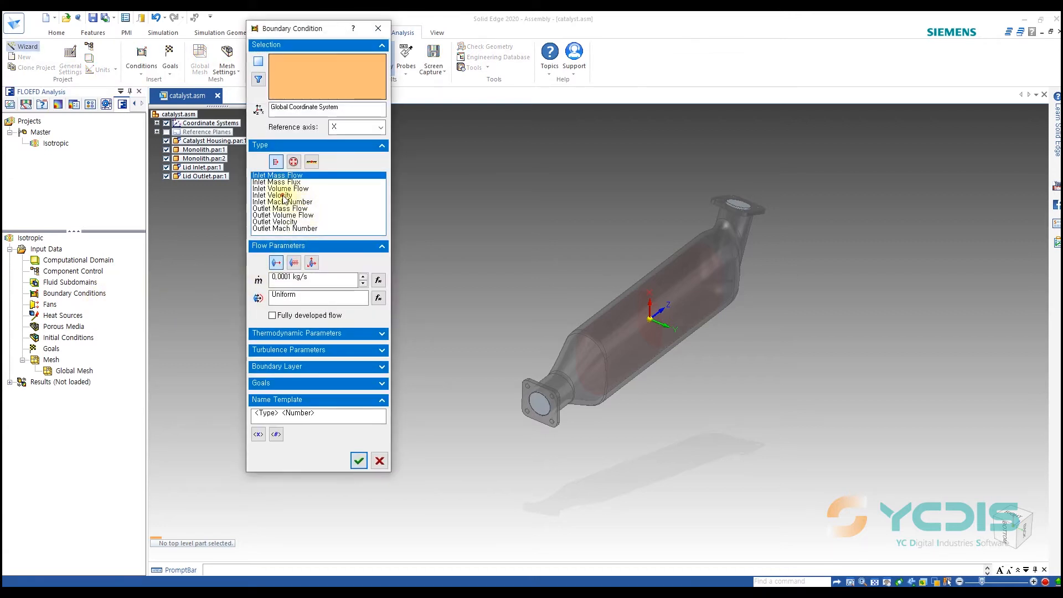
{"action": "left_click", "coordinate": [272, 195]}
{"action": "left_click", "coordinate": [273, 278]}
{"action": "type", "text": "10"}
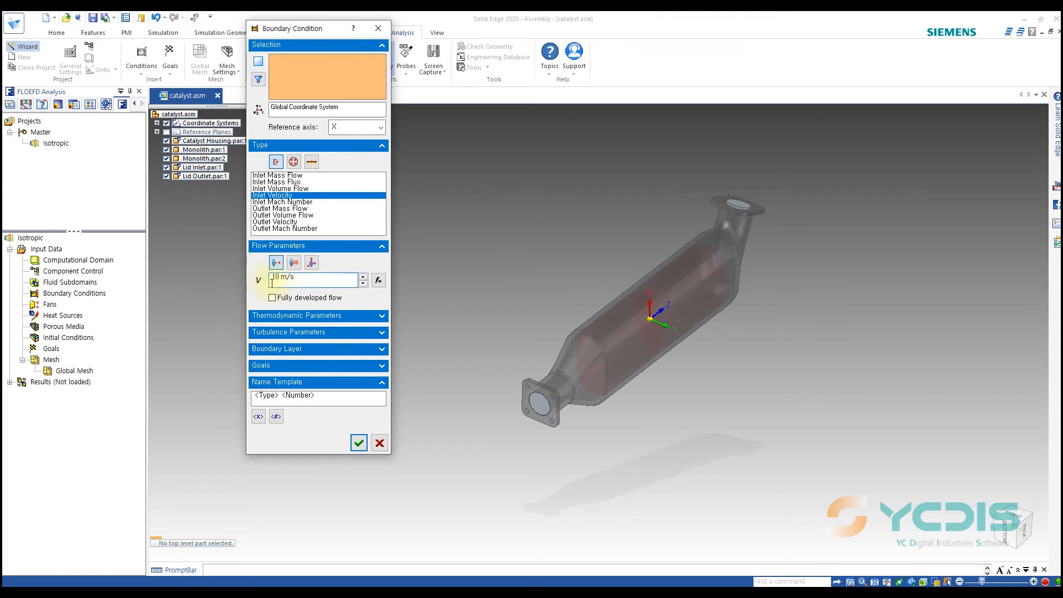
{"action": "scroll", "coordinate": [753, 198], "scroll_direction": "up", "scroll_amount": 3}
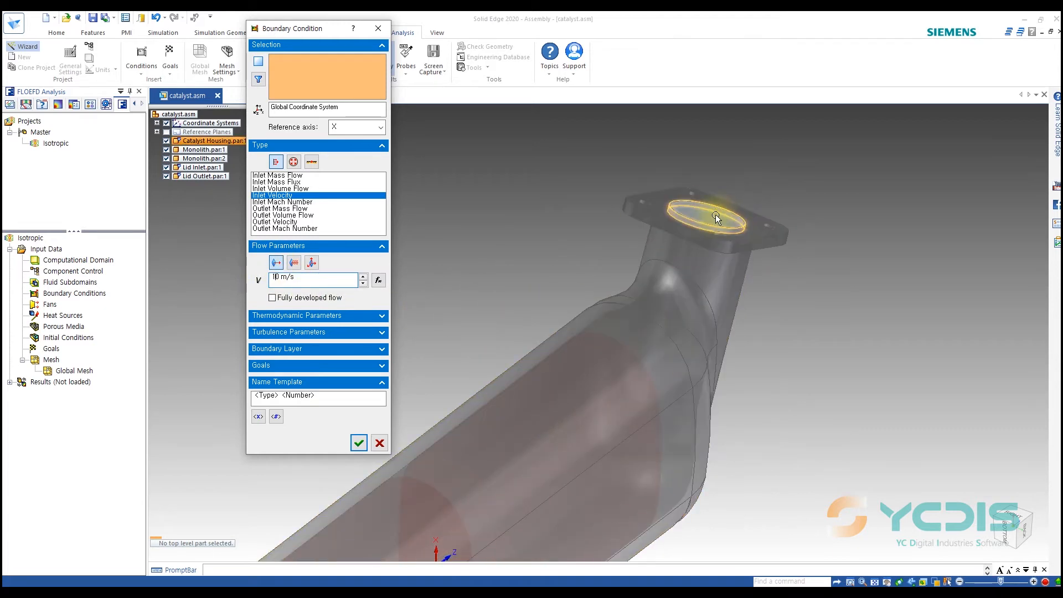
{"action": "right_click", "coordinate": [701, 217]}
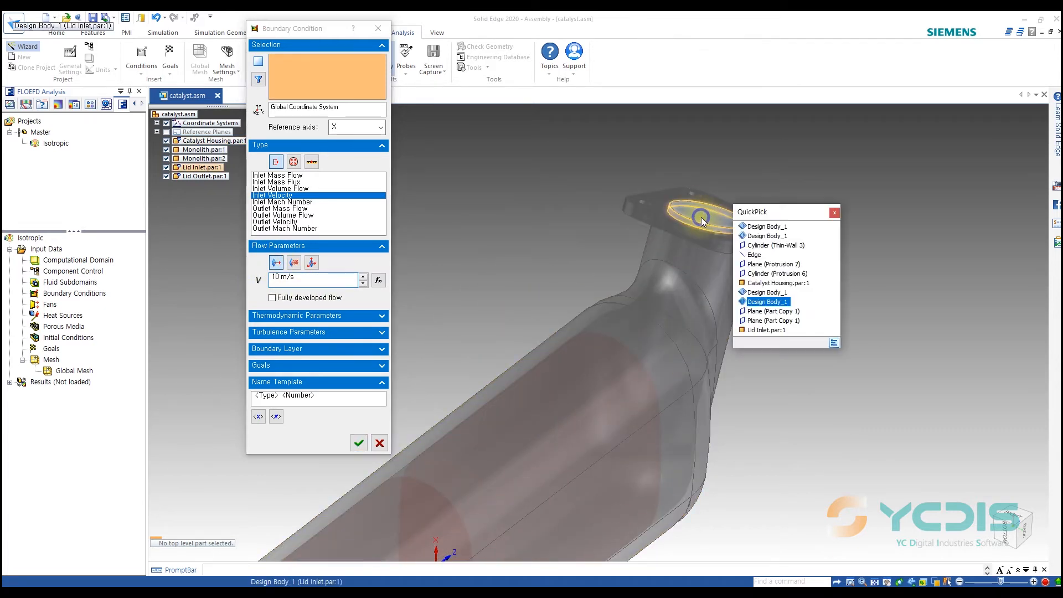
{"action": "left_click", "coordinate": [763, 321]}
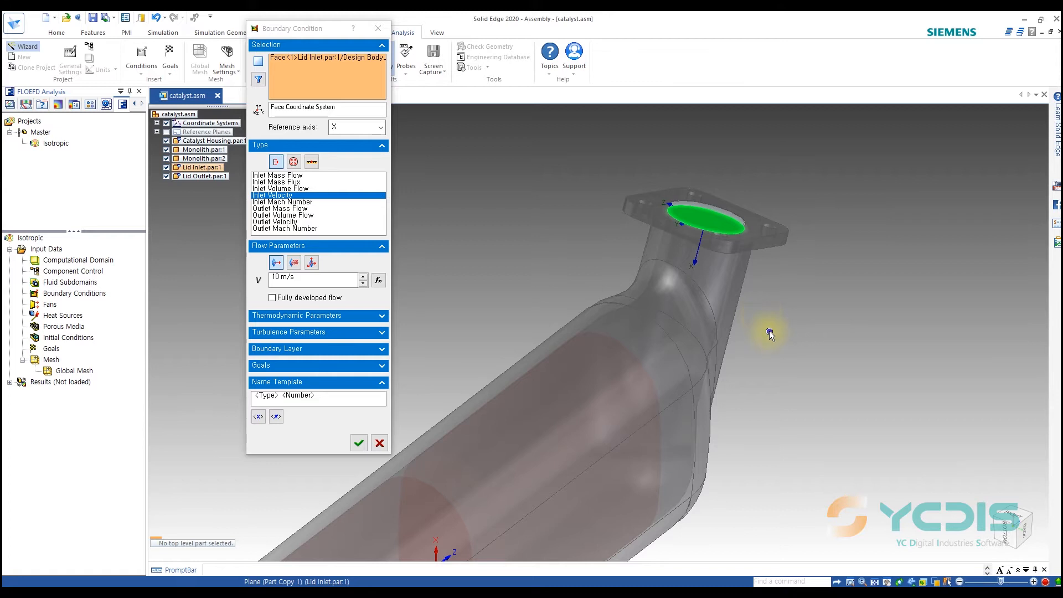
Step: Remove the number tag from the inlet condition's name template and create the boundary condition
{"action": "scroll", "coordinate": [768, 330], "scroll_direction": "down", "scroll_amount": 3}
{"action": "left_click_drag", "start_coordinate": [323, 399], "coordinate": [280, 398]}
{"action": "key", "text": "BackSpace"}
{"action": "left_click", "coordinate": [358, 443]}
Step: Create a Static Pressure boundary condition on the inner face of the Lid Outlet part, keeping the default pressure and temperature
{"action": "middle_click_drag", "start_coordinate": [418, 430], "coordinate": [645, 255]}
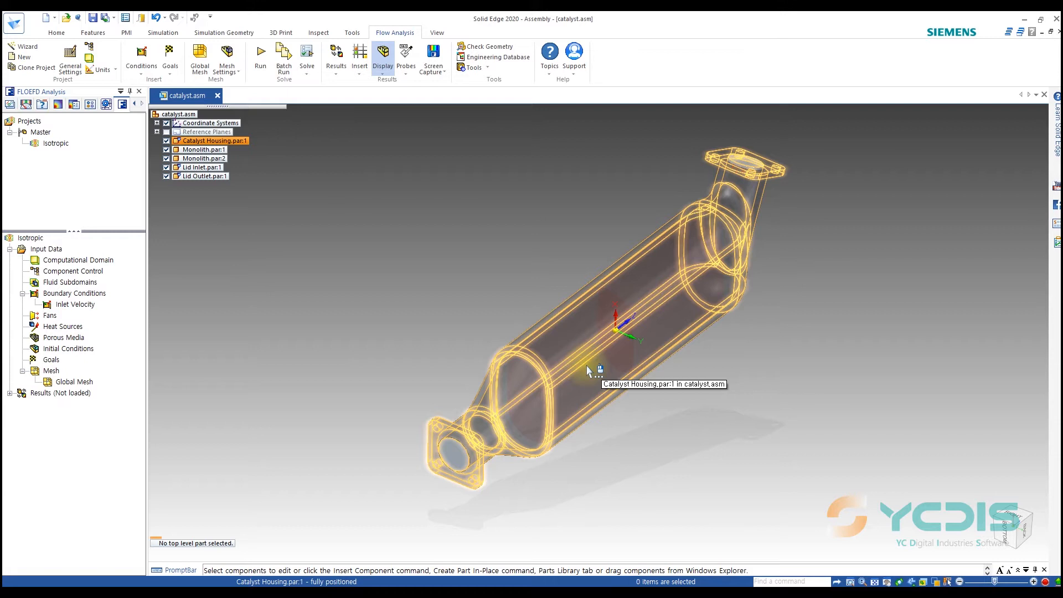
{"action": "right_click", "coordinate": [98, 296]}
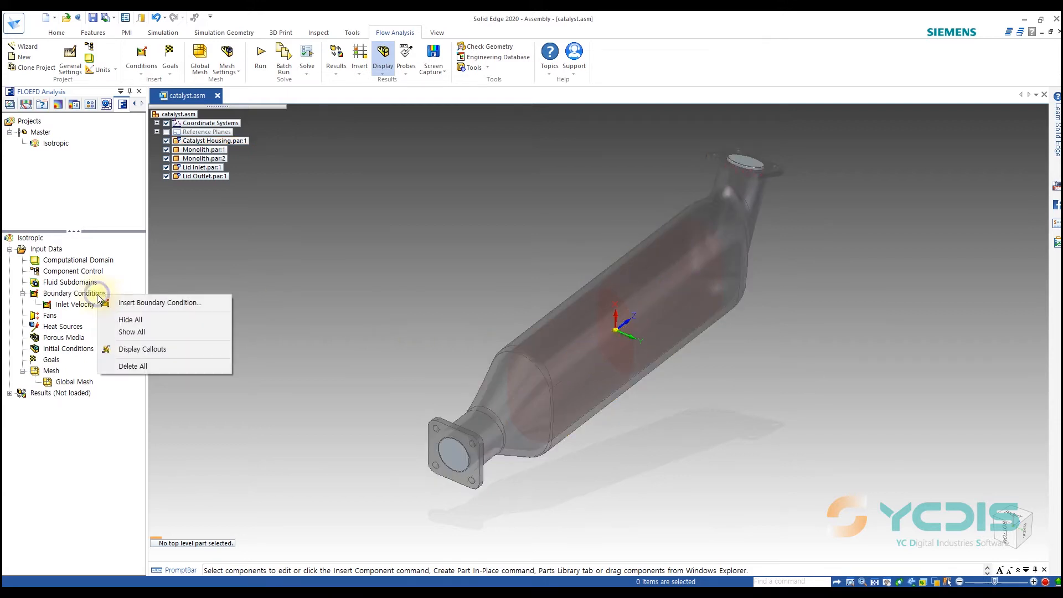
{"action": "left_click", "coordinate": [159, 304]}
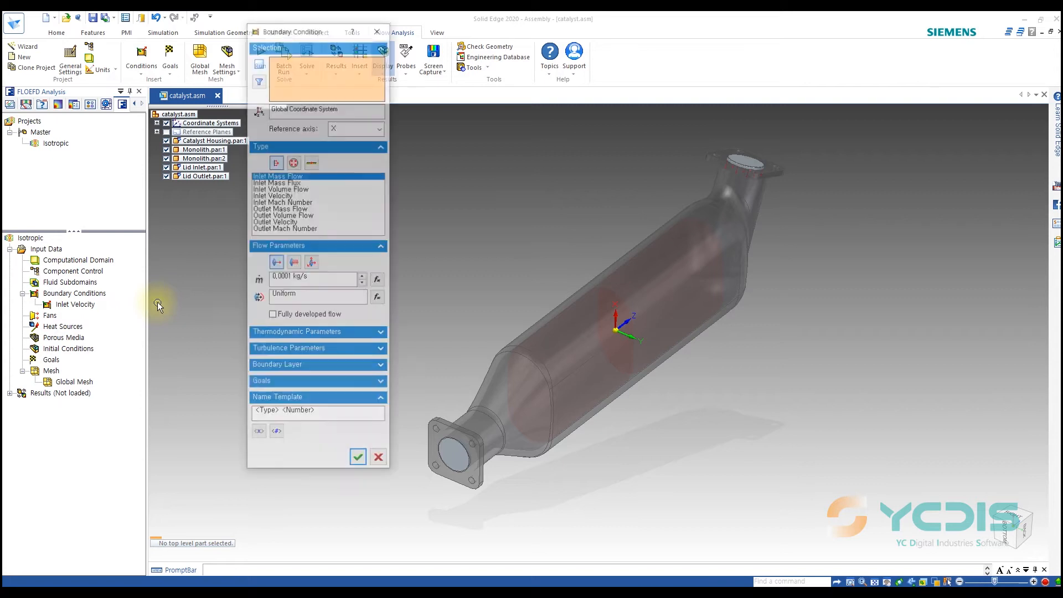
{"action": "left_click", "coordinate": [293, 162]}
{"action": "left_click", "coordinate": [276, 182]}
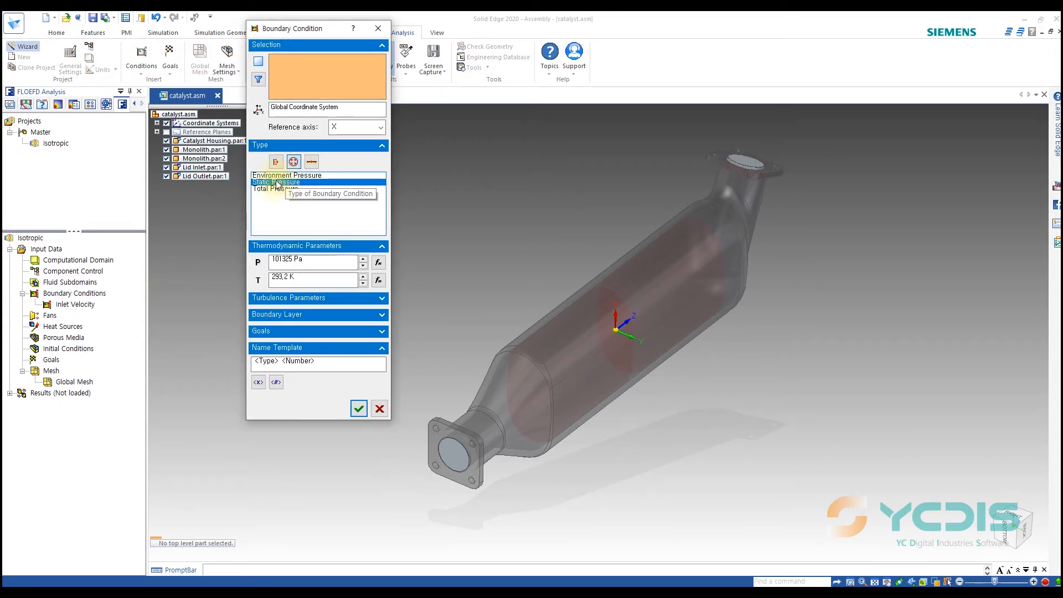
{"action": "right_click", "coordinate": [457, 455]}
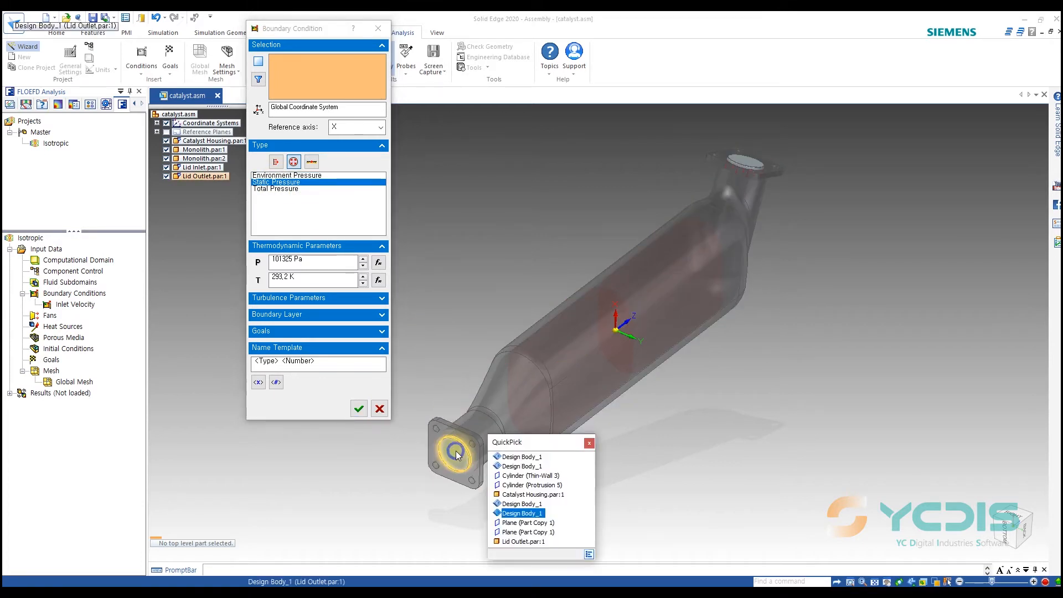
{"action": "left_click", "coordinate": [517, 531]}
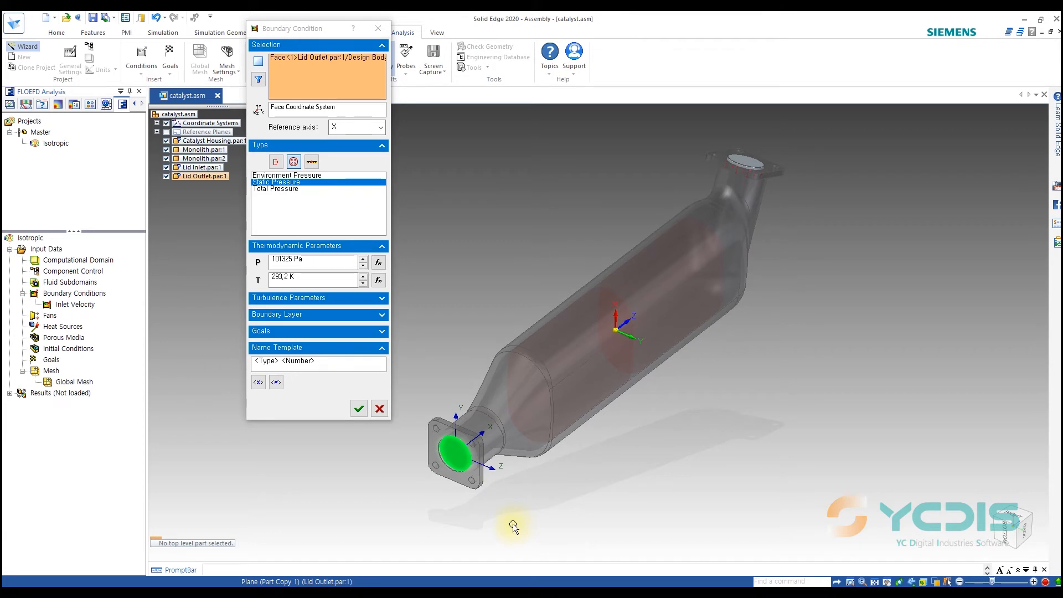
{"action": "left_click", "coordinate": [359, 408]}
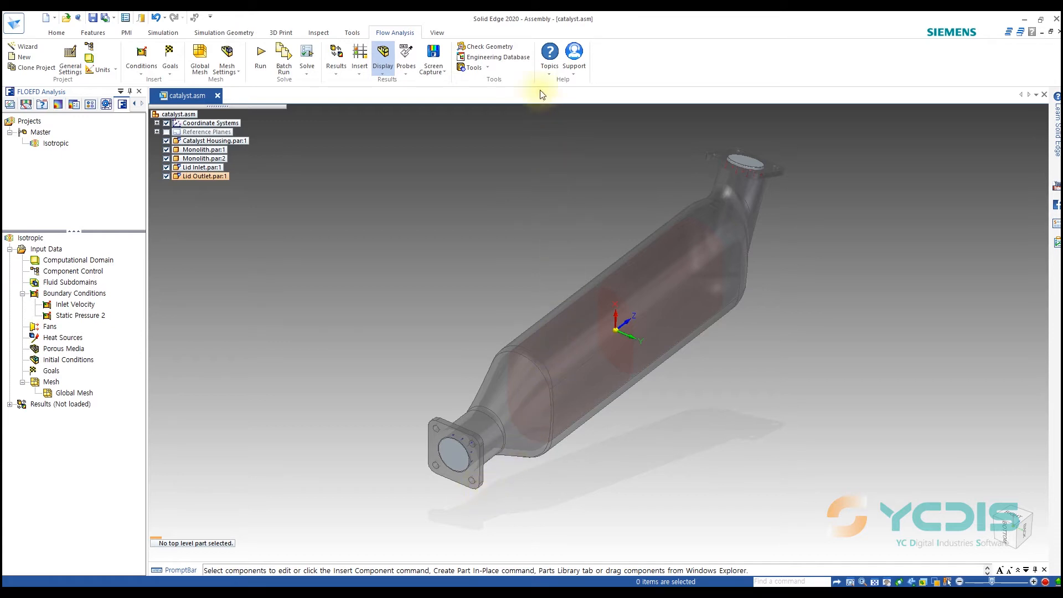
Step: Create a user-defined porous medium in the Engineering Database and name it Isotropic
{"action": "left_click", "coordinate": [524, 60]}
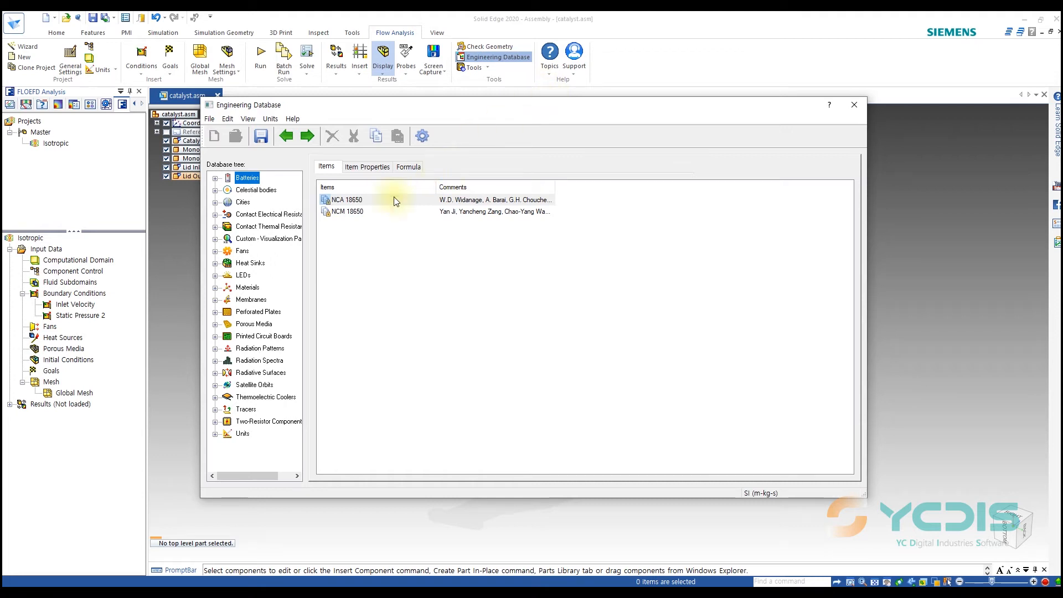
{"action": "left_click", "coordinate": [215, 325]}
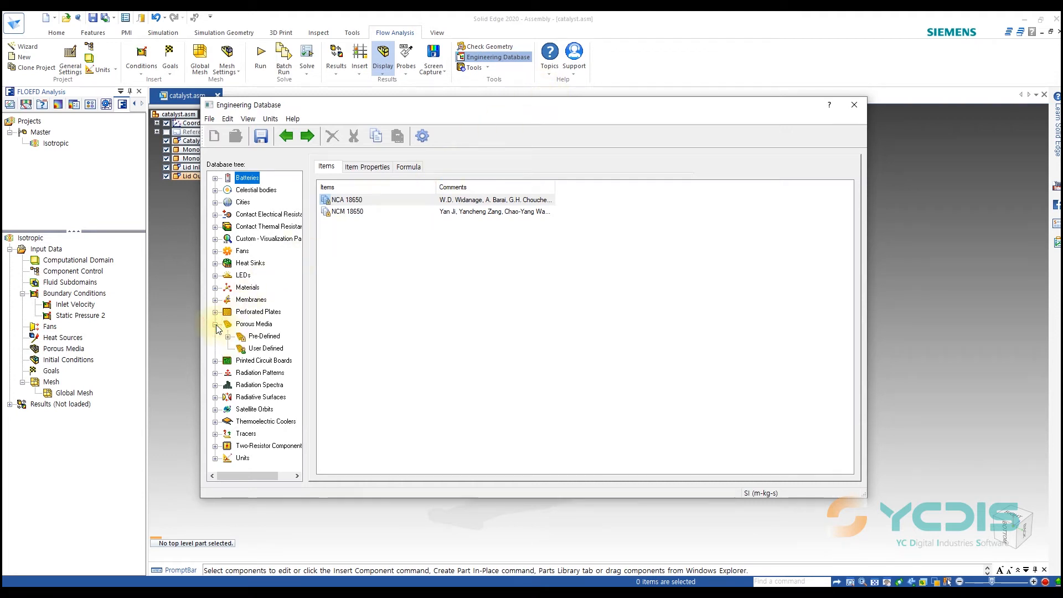
{"action": "left_click", "coordinate": [260, 348]}
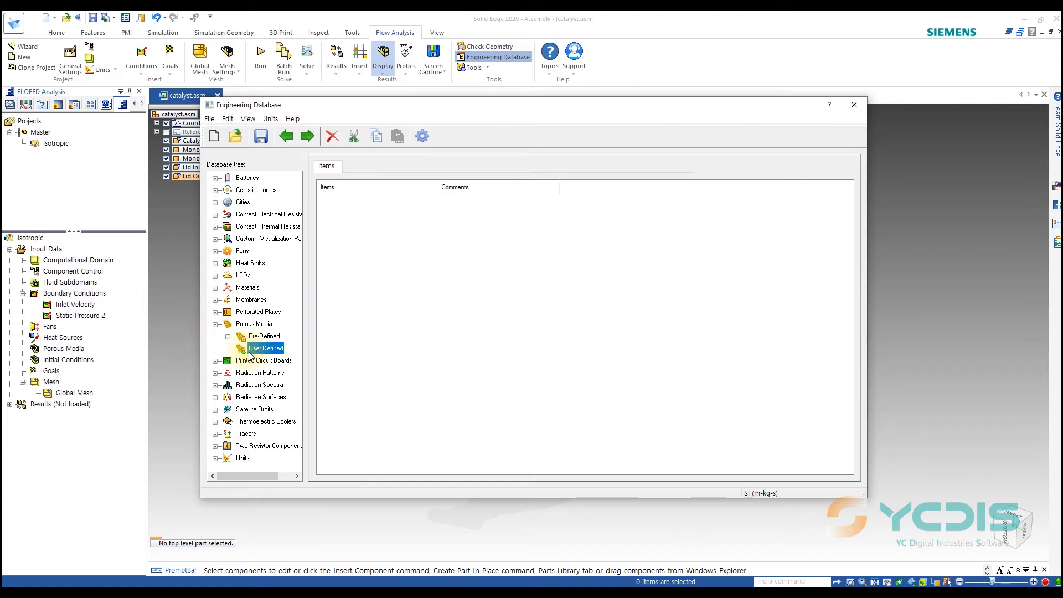
{"action": "left_click", "coordinate": [215, 138]}
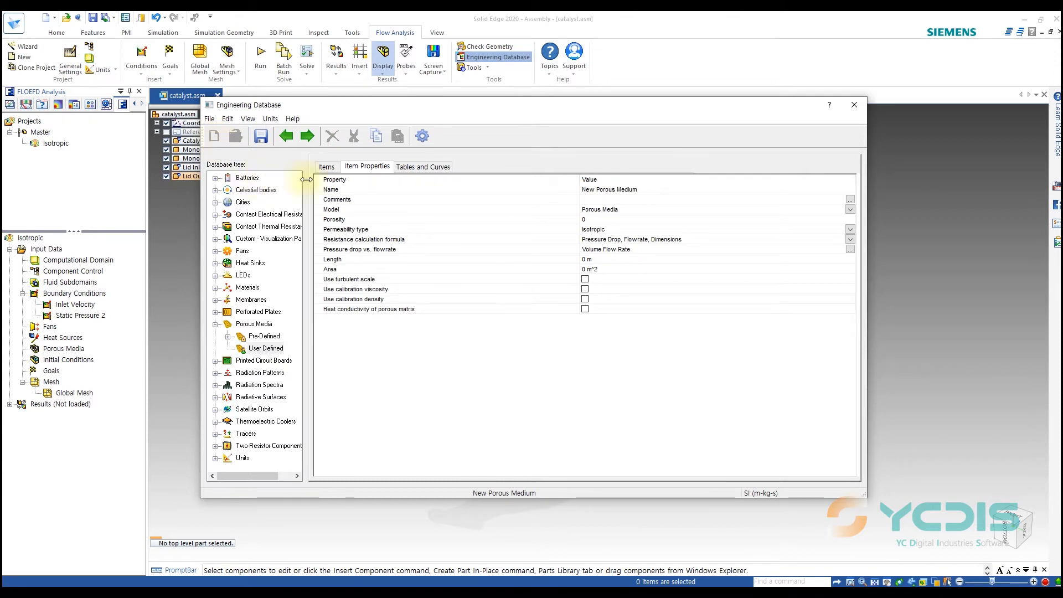
{"action": "left_click", "coordinate": [570, 192]}
{"action": "left_click", "coordinate": [647, 189]}
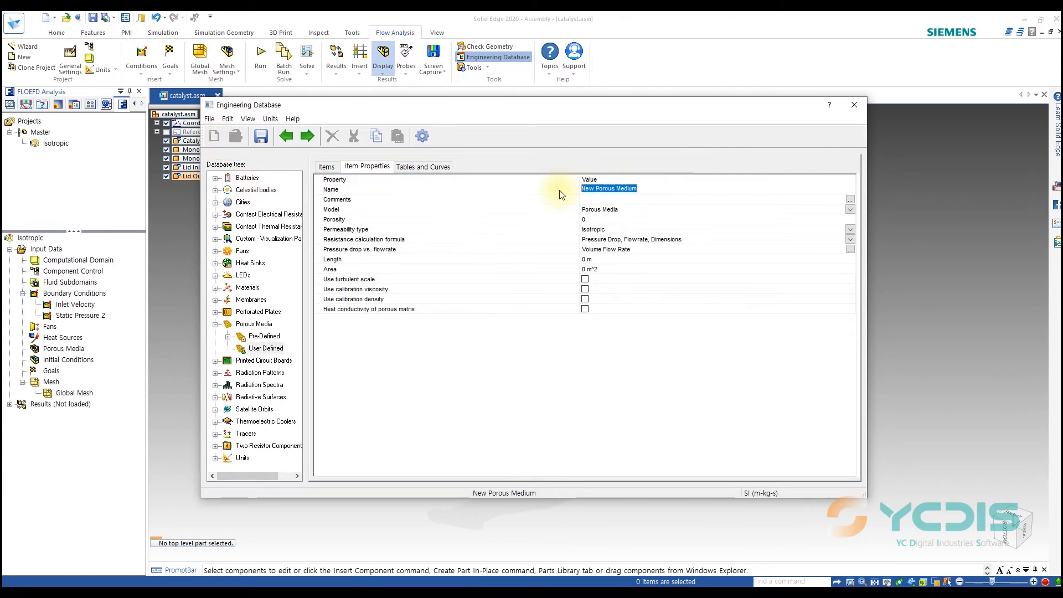
{"action": "key", "text": "BackSpace"}
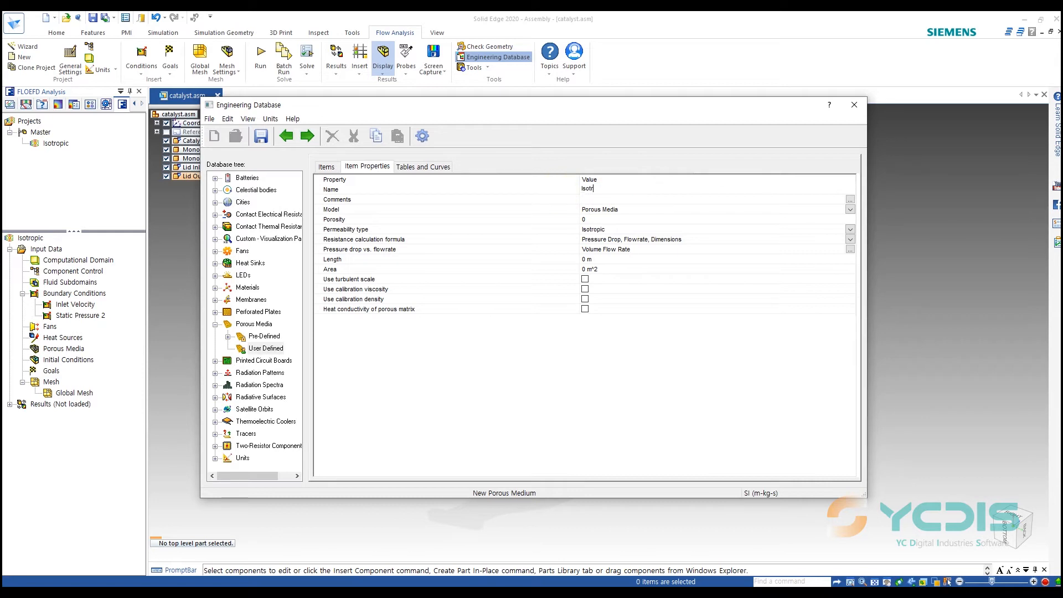
{"action": "type", "text": "Isotropic"}
Step: Set the Isotropic medium's porosity to 0.5 and base its pressure drop curve on Mass Flow Rate
{"action": "left_click", "coordinate": [534, 222]}
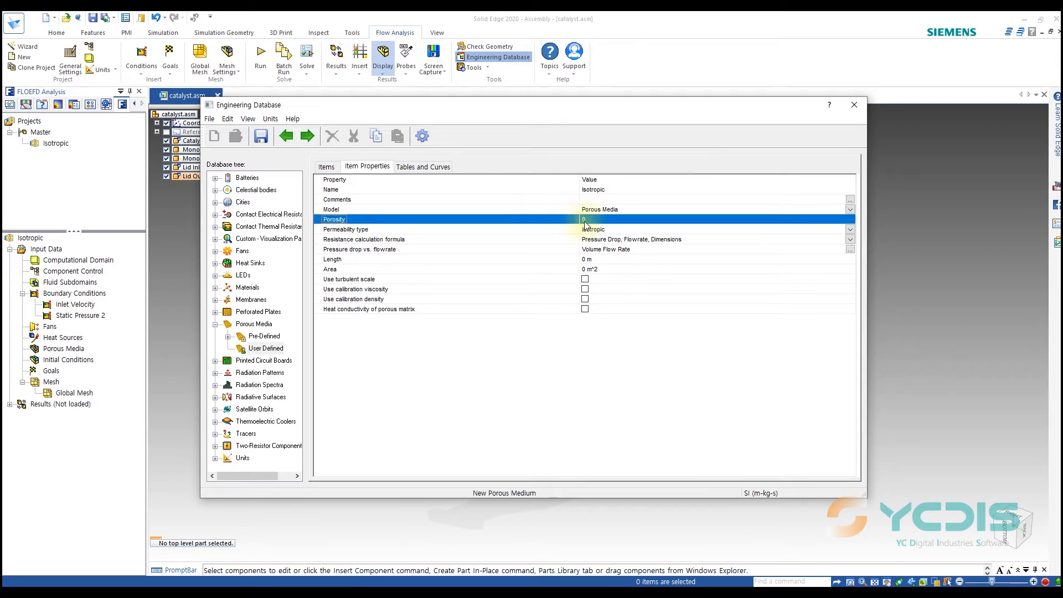
{"action": "left_click", "coordinate": [610, 220]}
{"action": "type", "text": ".5"}
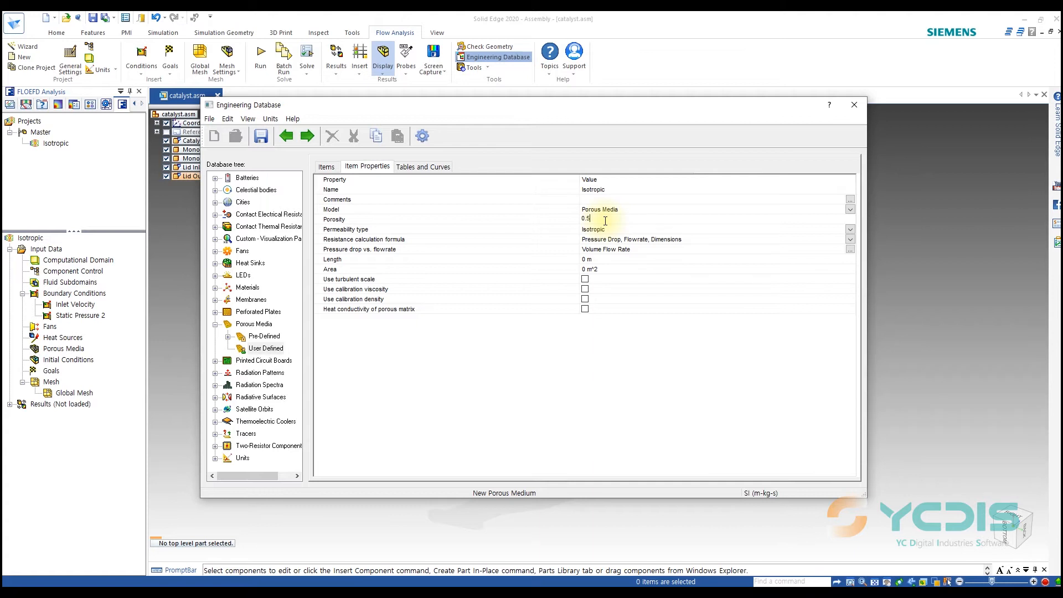
{"action": "key", "text": "Return"}
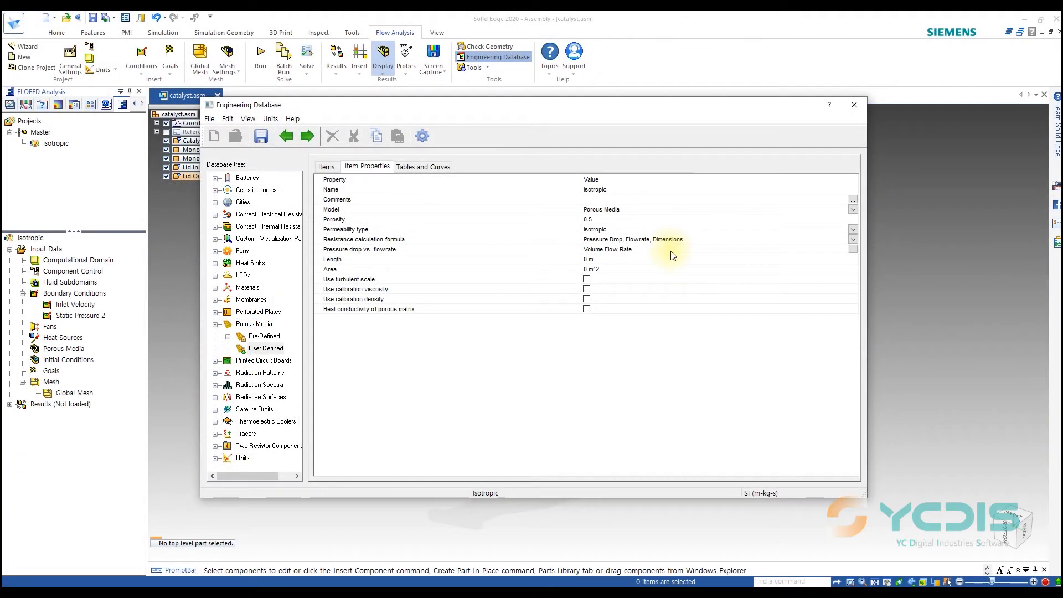
{"action": "left_click", "coordinate": [643, 250]}
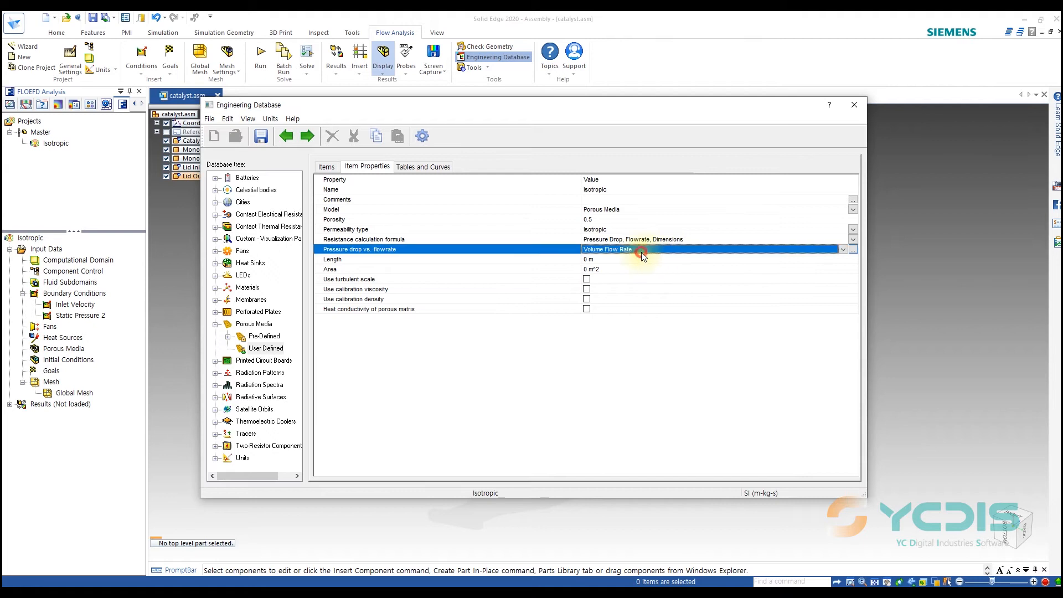
{"action": "left_click", "coordinate": [842, 250]}
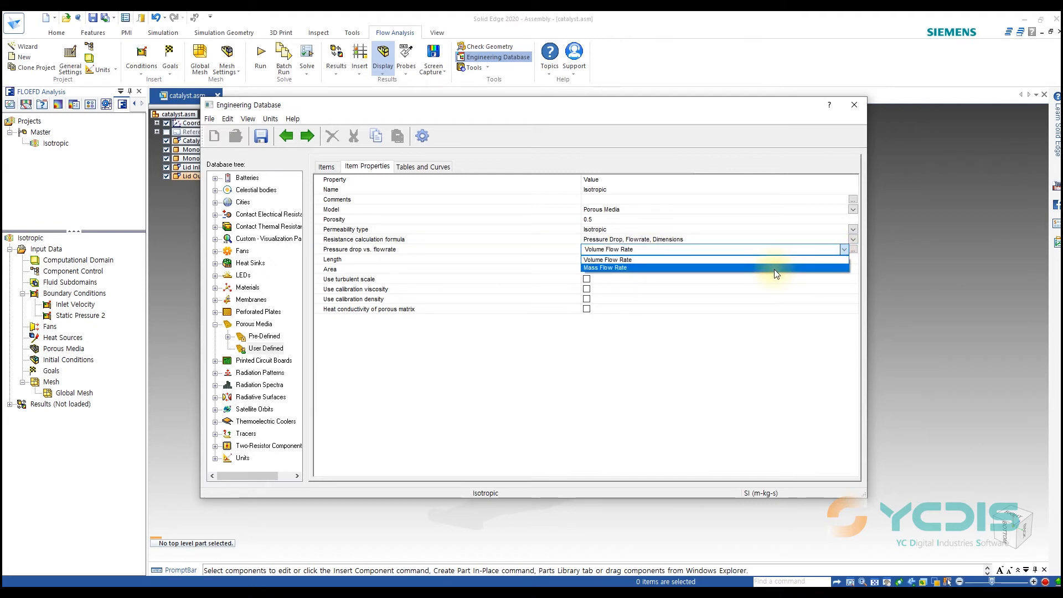
{"action": "left_click", "coordinate": [776, 268]}
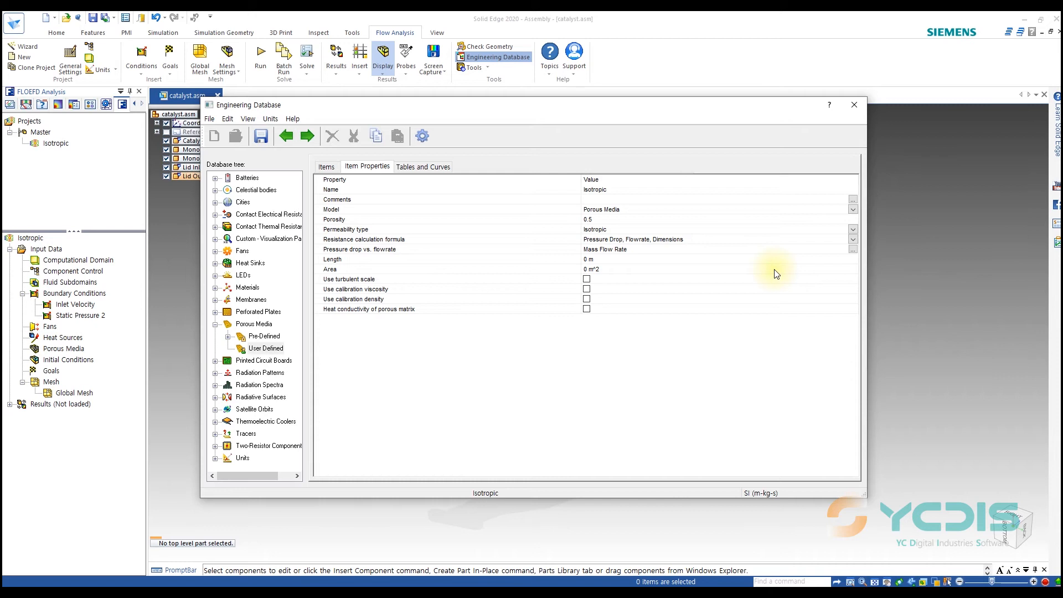
Step: Fill the pressure drop table with 0 Pa at 0 kg/s and 20 Pa at 0.01 kg/s
{"action": "left_click", "coordinate": [852, 249]}
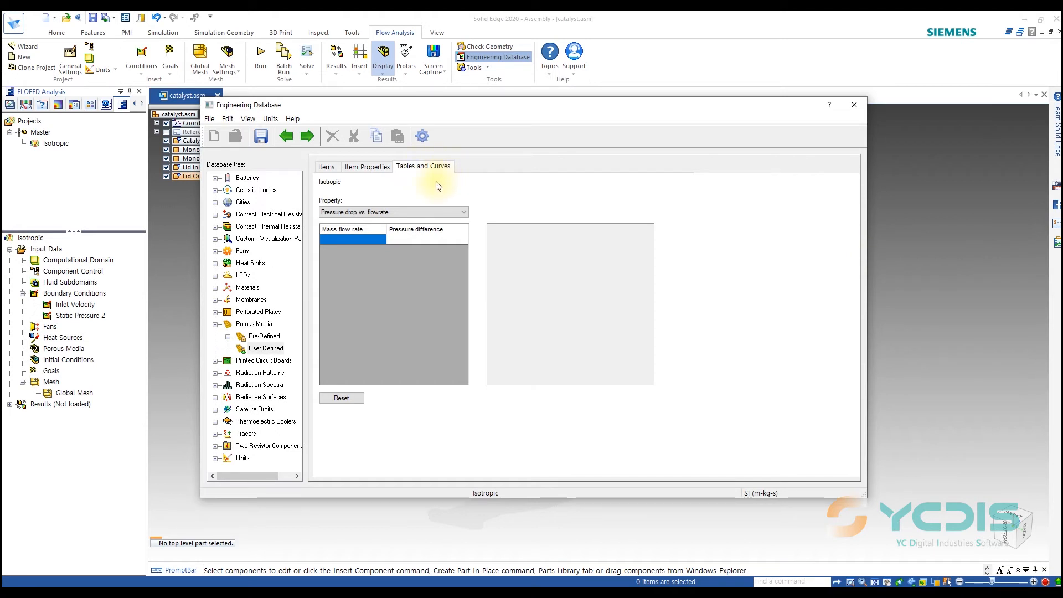
{"action": "left_click", "coordinate": [371, 237]}
{"action": "left_click", "coordinate": [409, 239]}
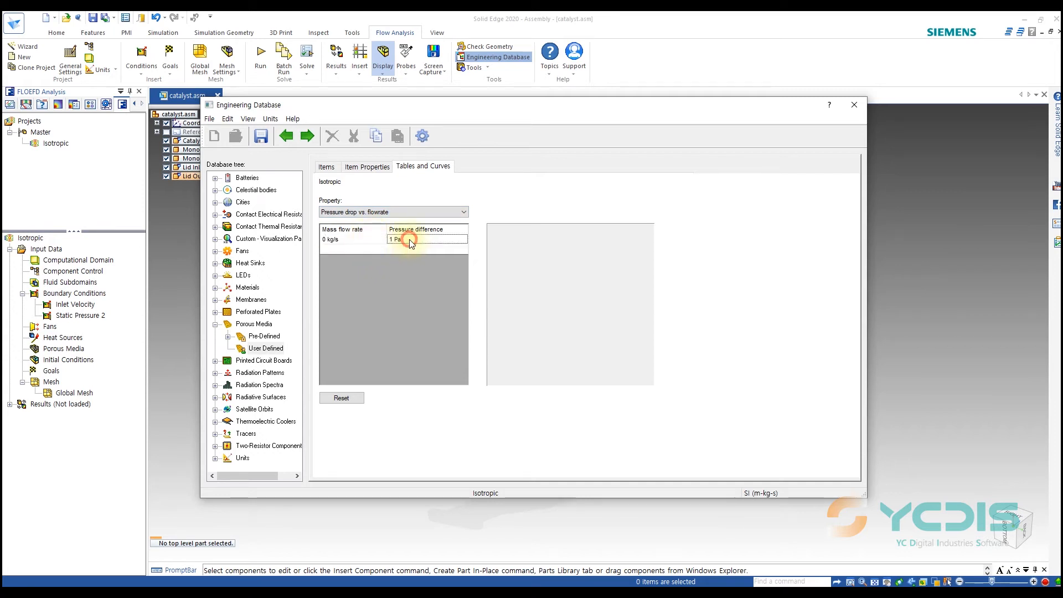
{"action": "type", "text": "0"}
{"action": "left_click", "coordinate": [369, 250]}
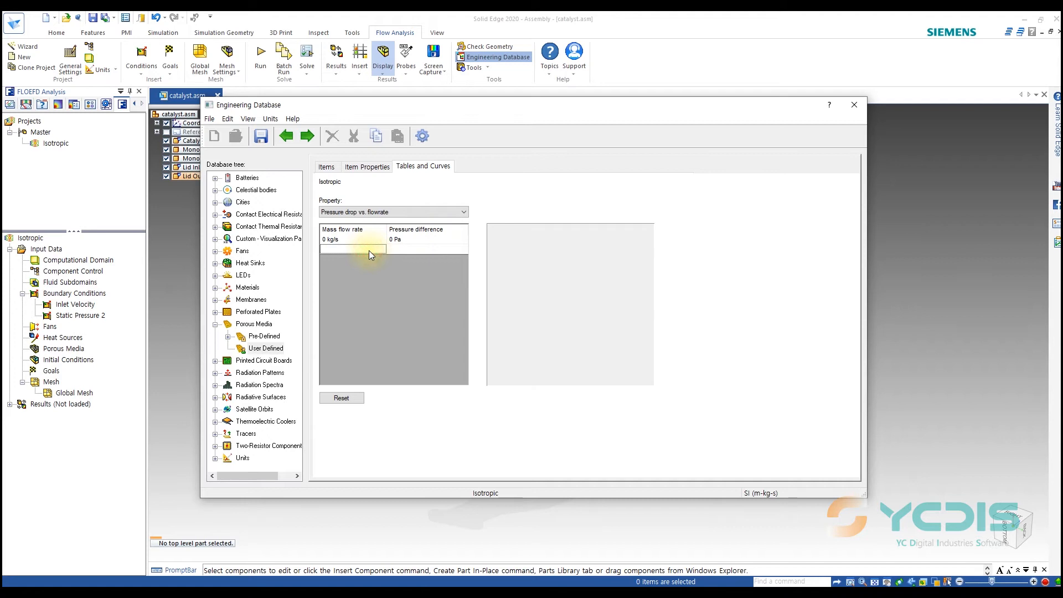
{"action": "type", "text": "0.01"}
{"action": "left_click", "coordinate": [412, 251]}
{"action": "type", "text": "20"}
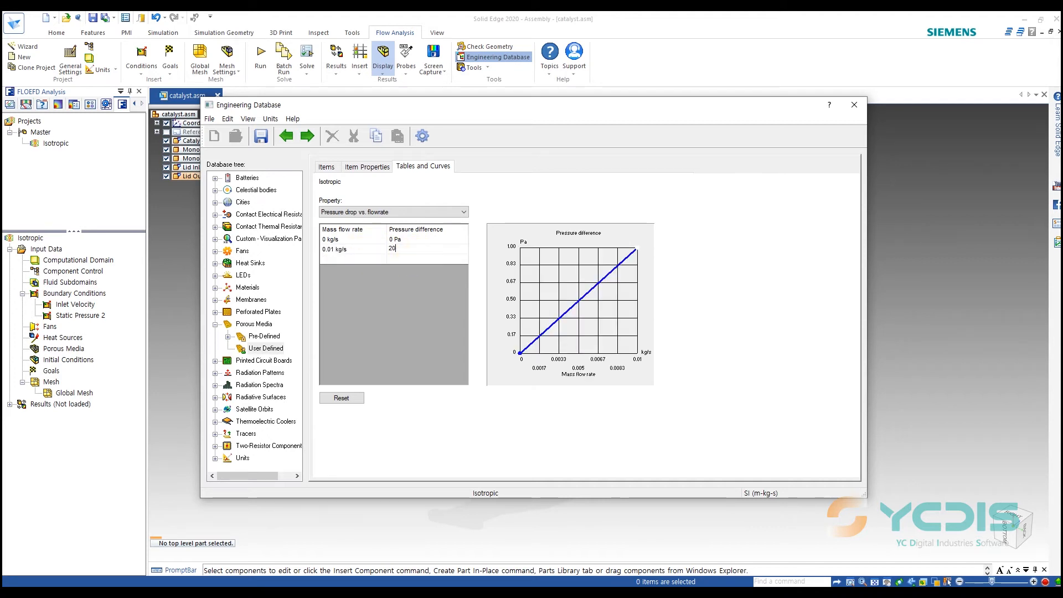
{"action": "left_click", "coordinate": [427, 280]}
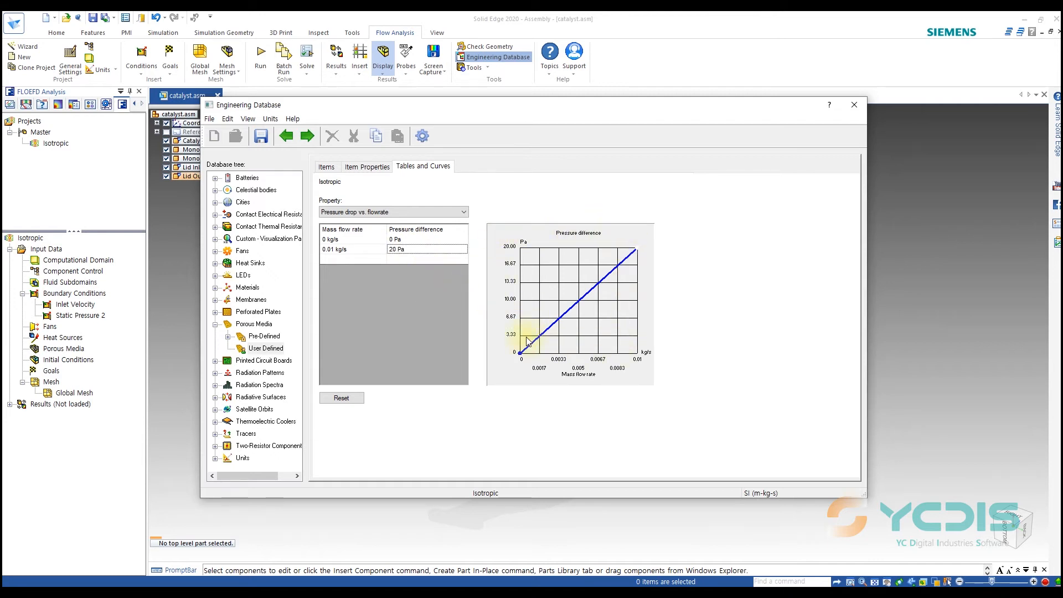
Step: Set the porous medium's length to 0.1 m and area to 0.01 m^2, and save it to the database
{"action": "left_click", "coordinate": [356, 169]}
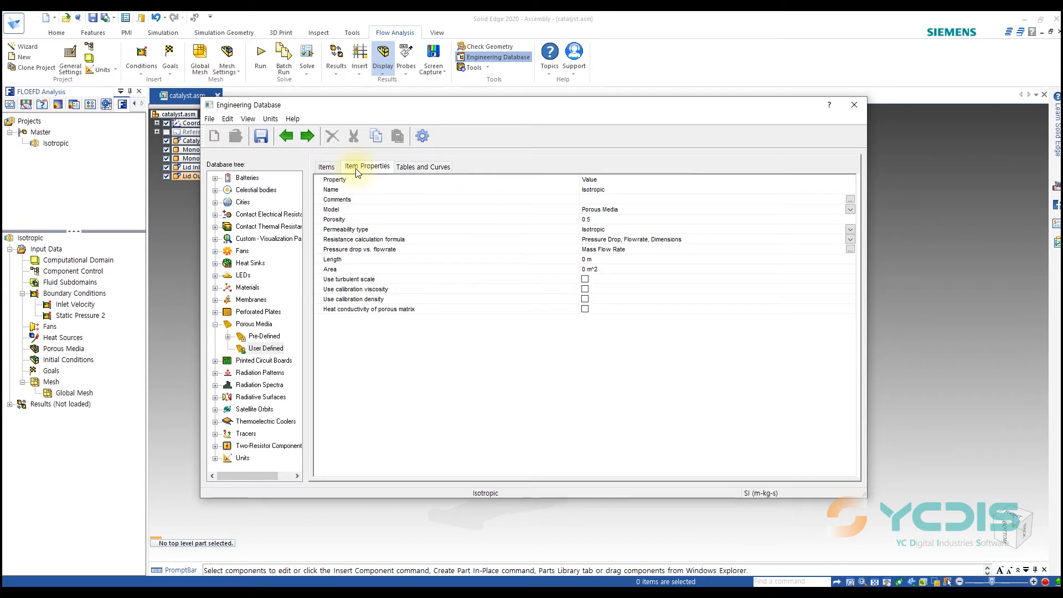
{"action": "left_click", "coordinate": [586, 260]}
{"action": "type", "text": ".1"}
{"action": "left_click", "coordinate": [588, 271]}
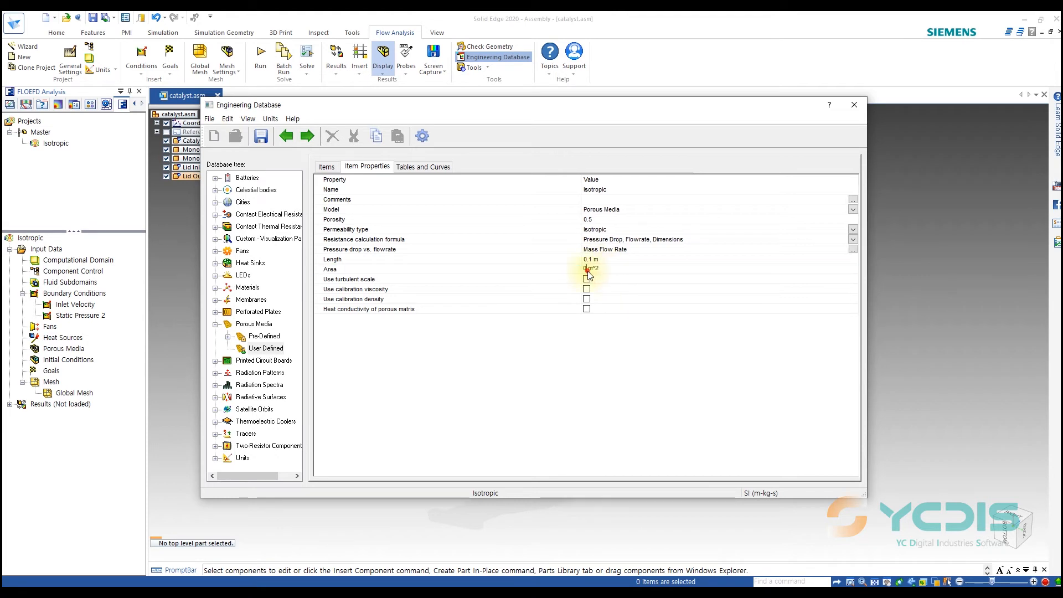
{"action": "left_click", "coordinate": [587, 270]}
{"action": "type", "text": ".01"}
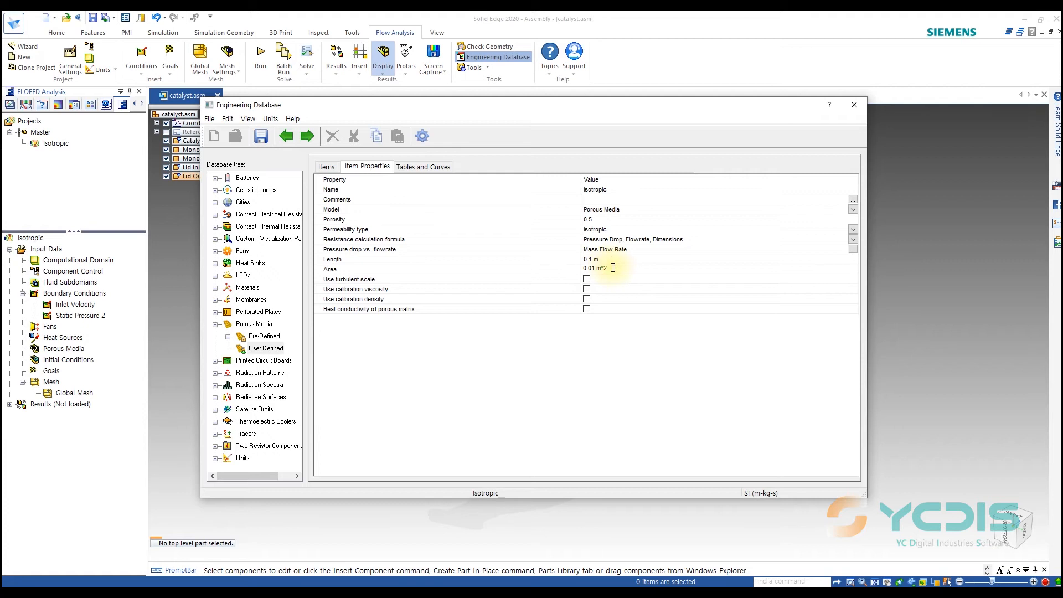
{"action": "left_click", "coordinate": [590, 385]}
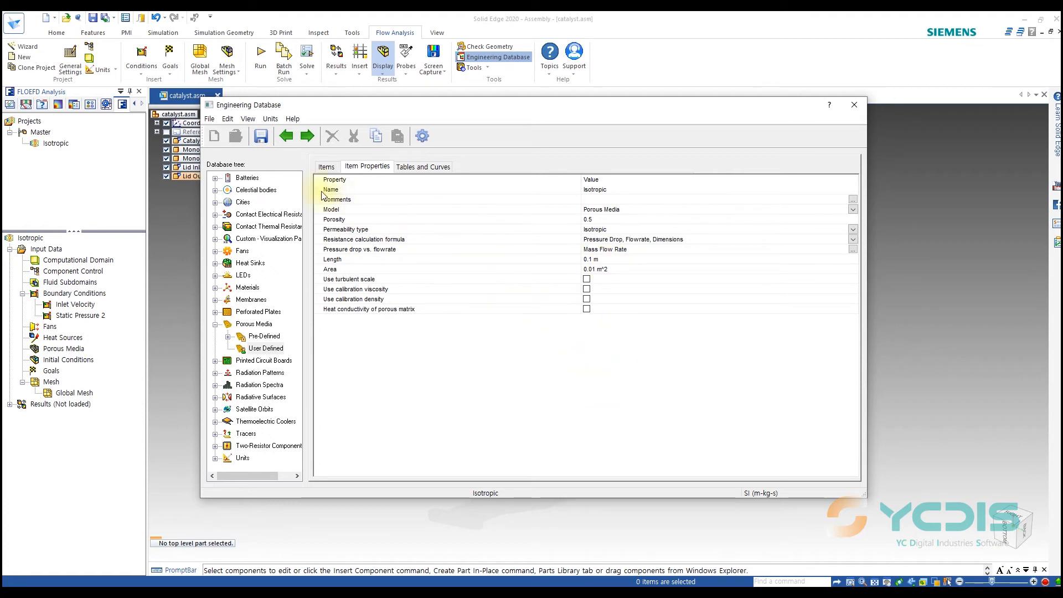
{"action": "left_click", "coordinate": [262, 140]}
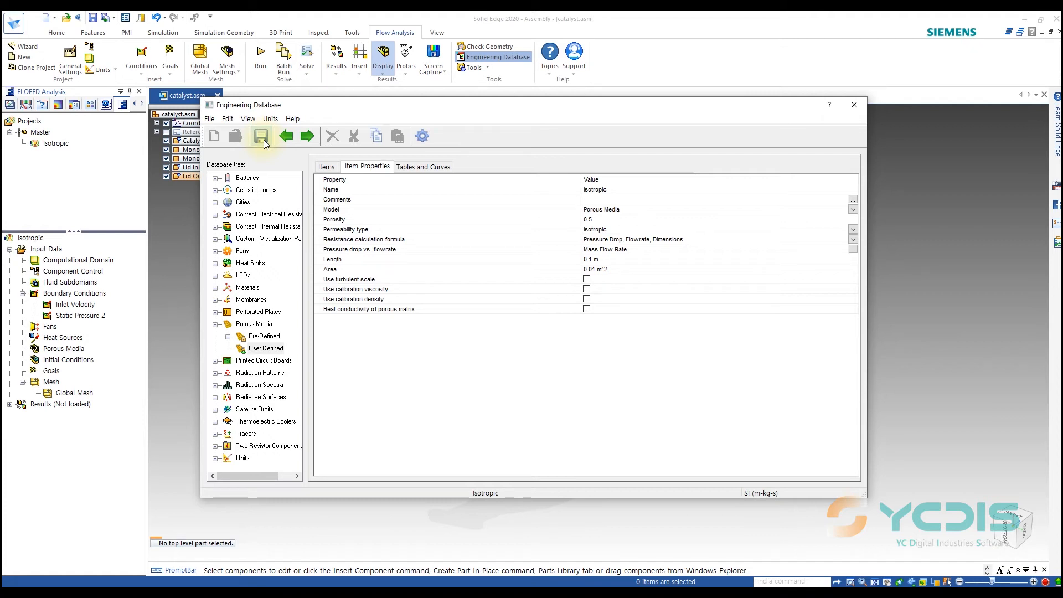
{"action": "left_click", "coordinate": [855, 105]}
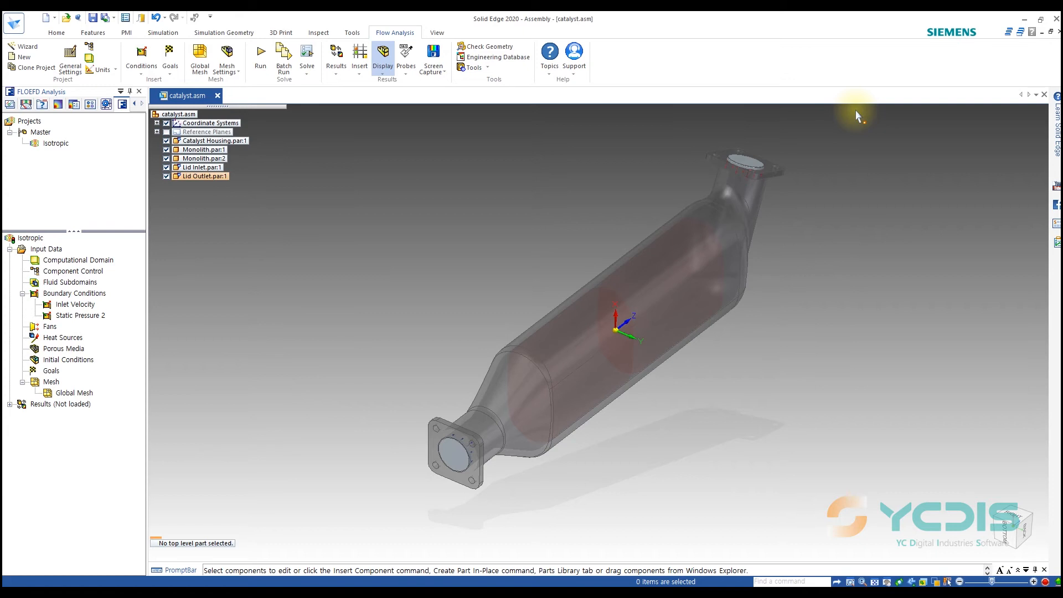
Step: Check the catalyst geometry from the back view and display its fluid volume
{"action": "left_click", "coordinate": [1028, 530]}
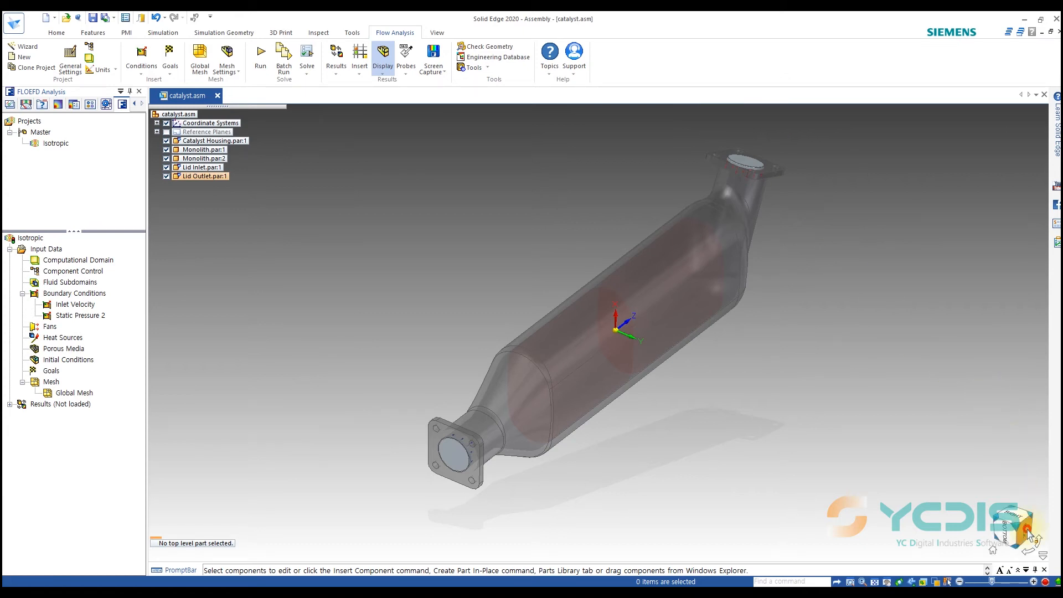
{"action": "scroll", "coordinate": [935, 460], "scroll_direction": "down", "scroll_amount": 3}
{"action": "middle_click_drag", "start_coordinate": [884, 419], "coordinate": [742, 353], "text": "shift"}
{"action": "left_click", "coordinate": [489, 47]}
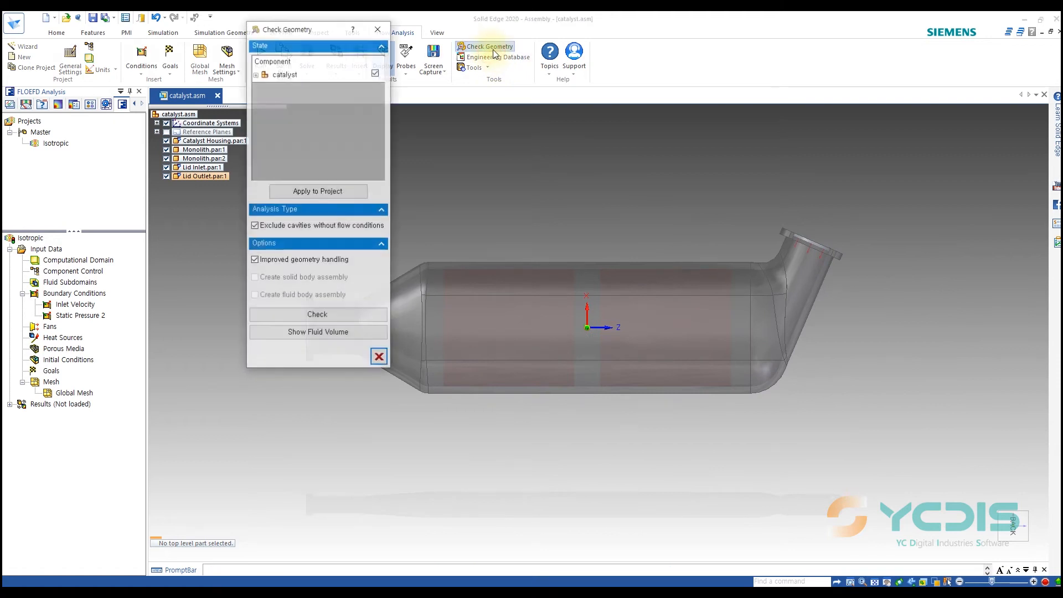
{"action": "left_click", "coordinate": [337, 334]}
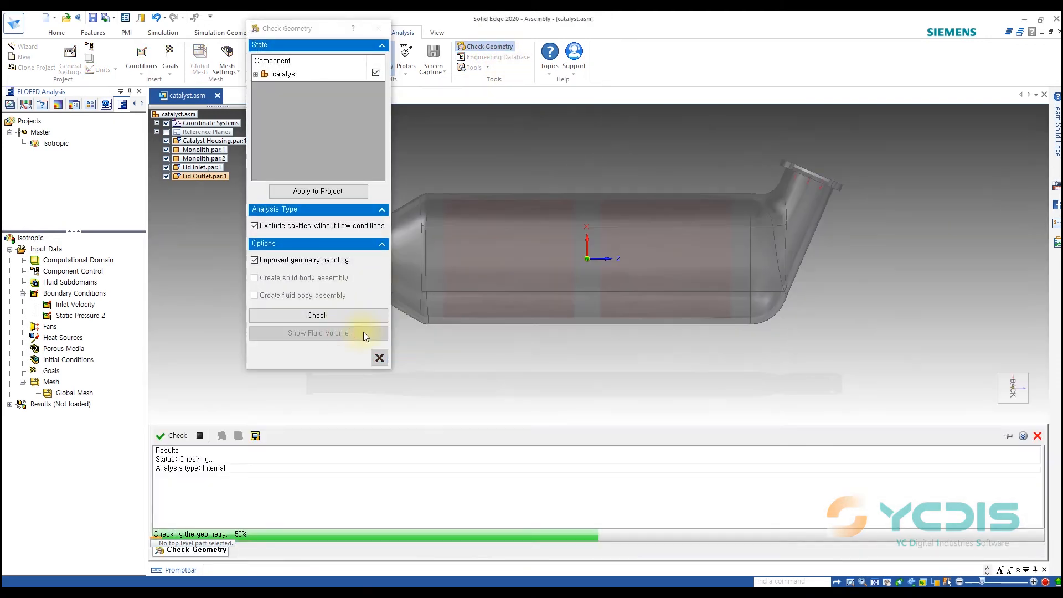
{"action": "left_click_drag", "start_coordinate": [303, 33], "coordinate": [188, 26]}
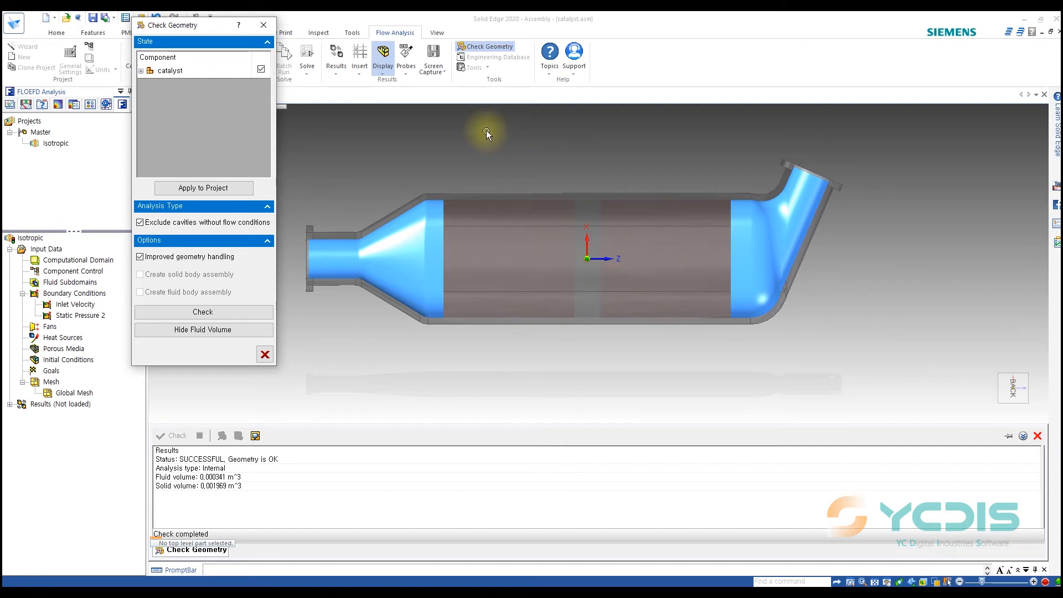
{"action": "left_click", "coordinate": [263, 25]}
Step: Examine the states of the catalyst components in Component Control and highlight the two monoliths in the model
{"action": "double_click", "coordinate": [95, 272]}
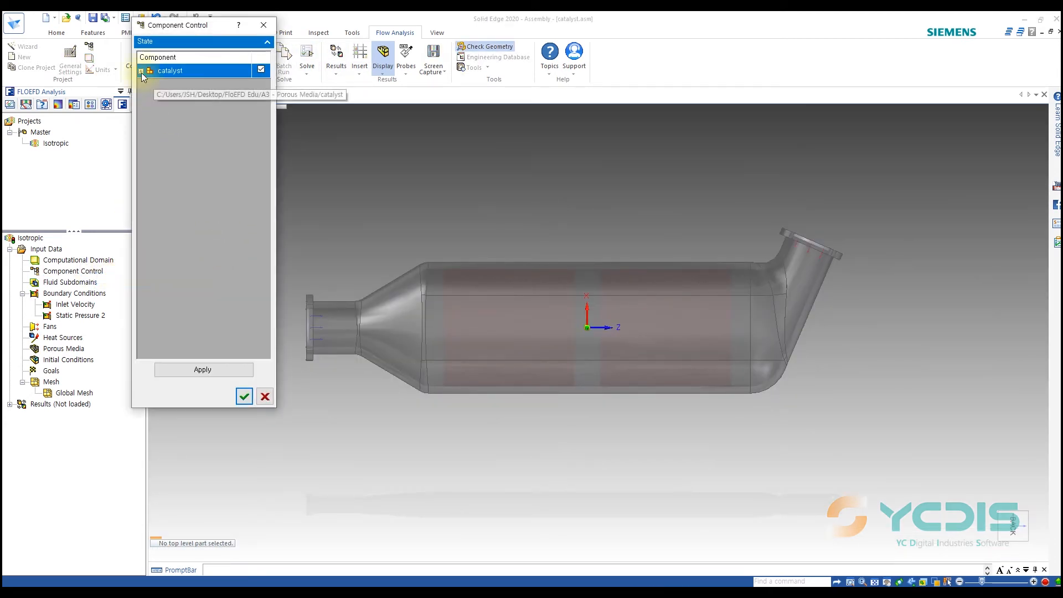
{"action": "left_click", "coordinate": [141, 71]}
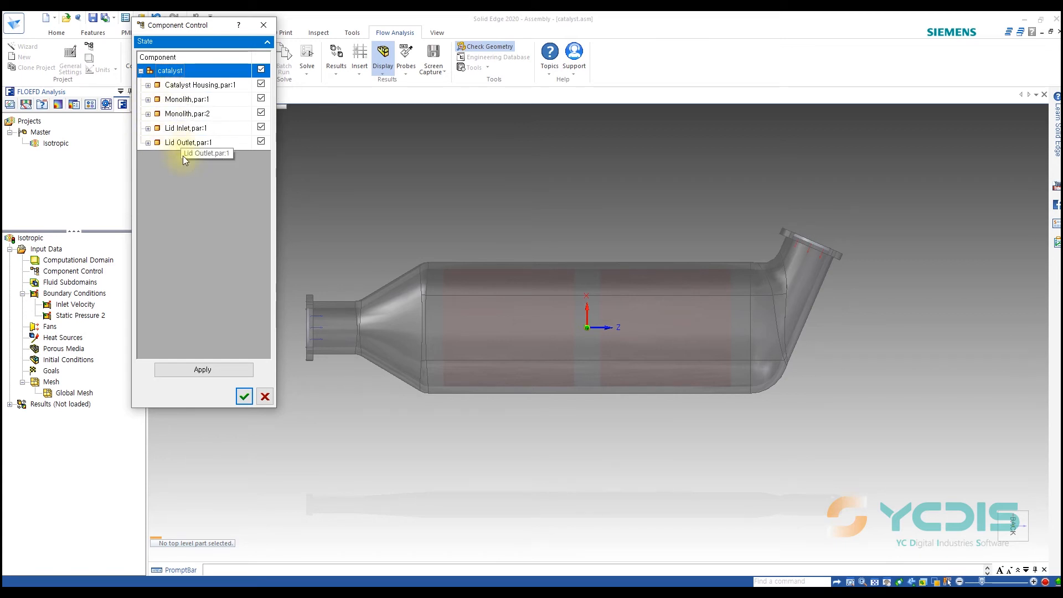
{"action": "left_click", "coordinate": [264, 26]}
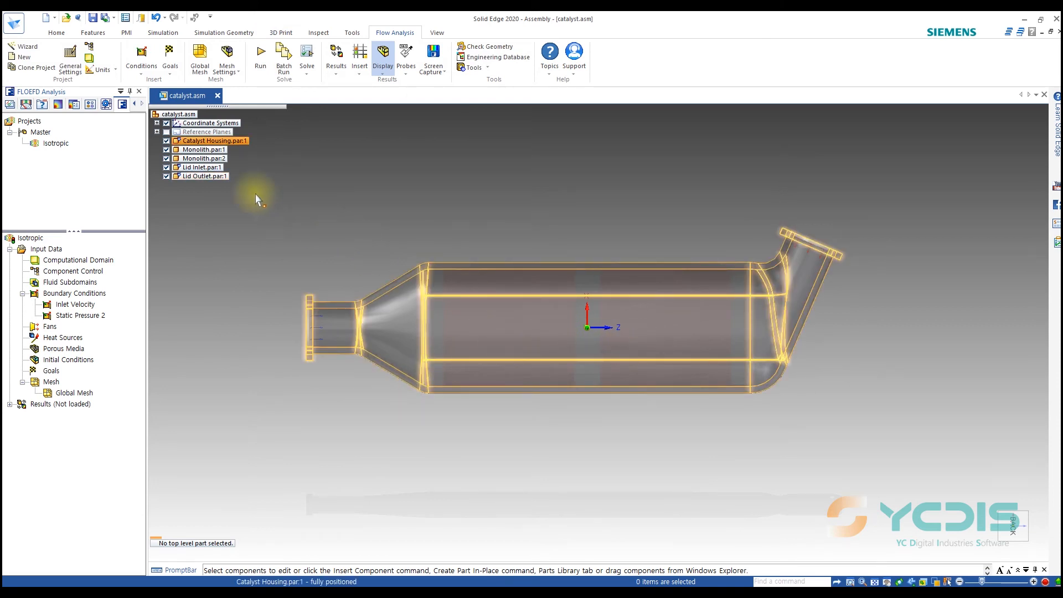
{"action": "left_click", "coordinate": [204, 149]}
{"action": "left_click", "coordinate": [218, 159]}
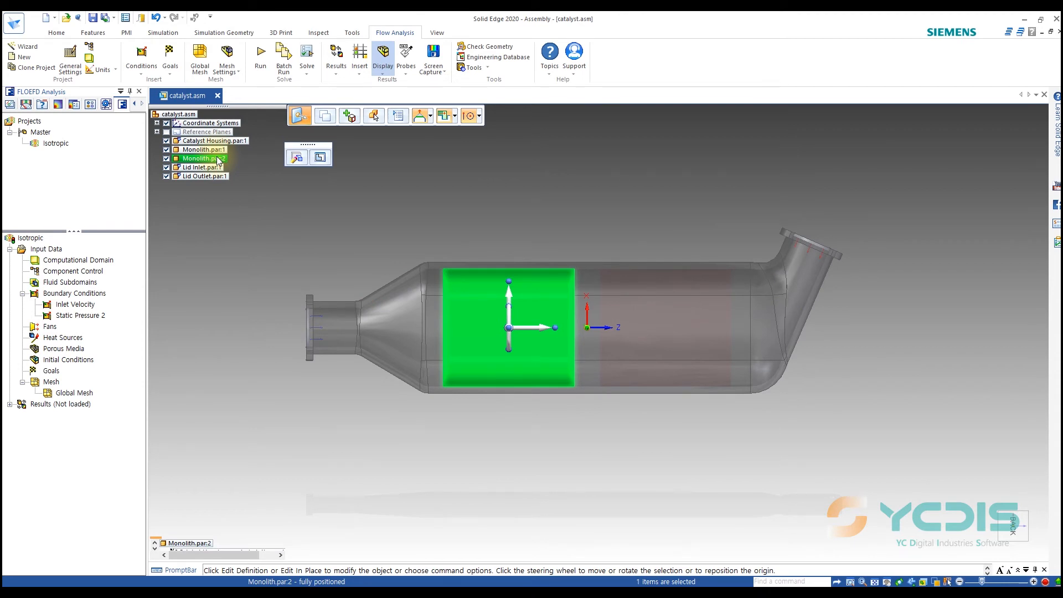
{"action": "left_click", "coordinate": [208, 291]}
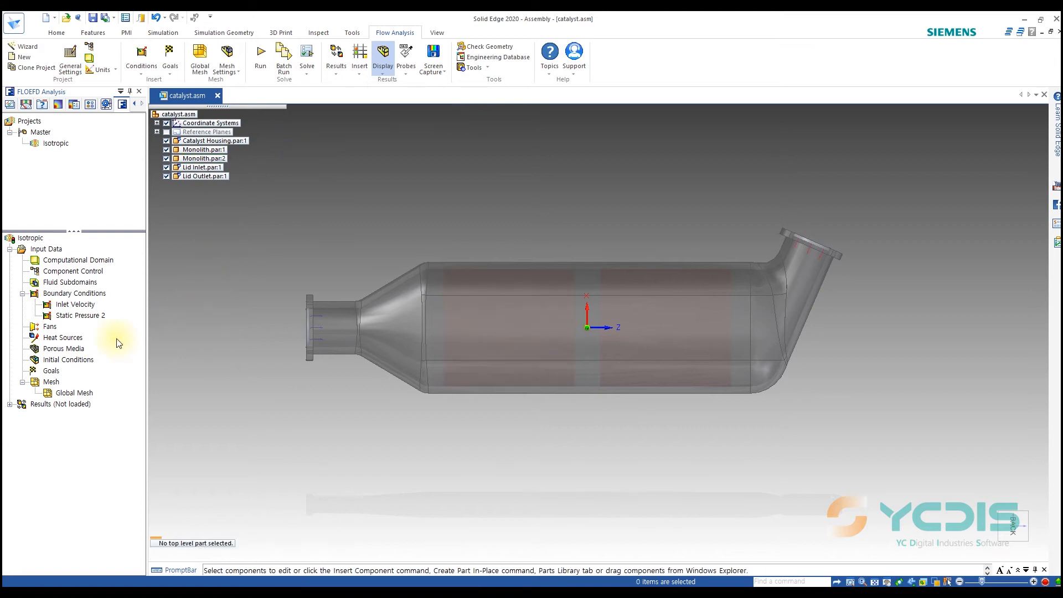
Step: Start a porous medium condition and apply it to Monolith.par:1 and Monolith.par:2
{"action": "right_click", "coordinate": [74, 349]}
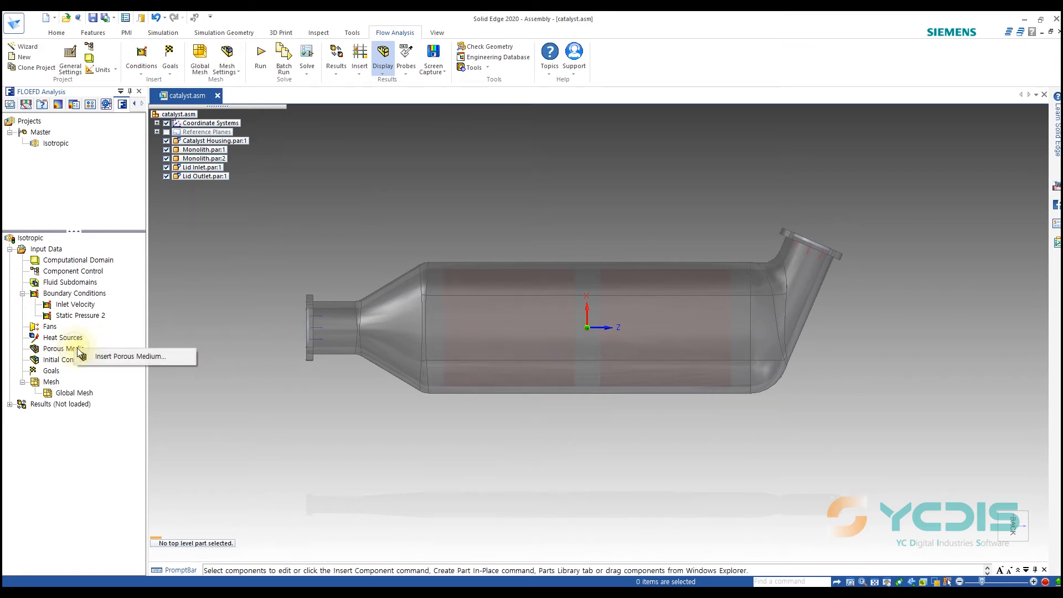
{"action": "left_click", "coordinate": [108, 356]}
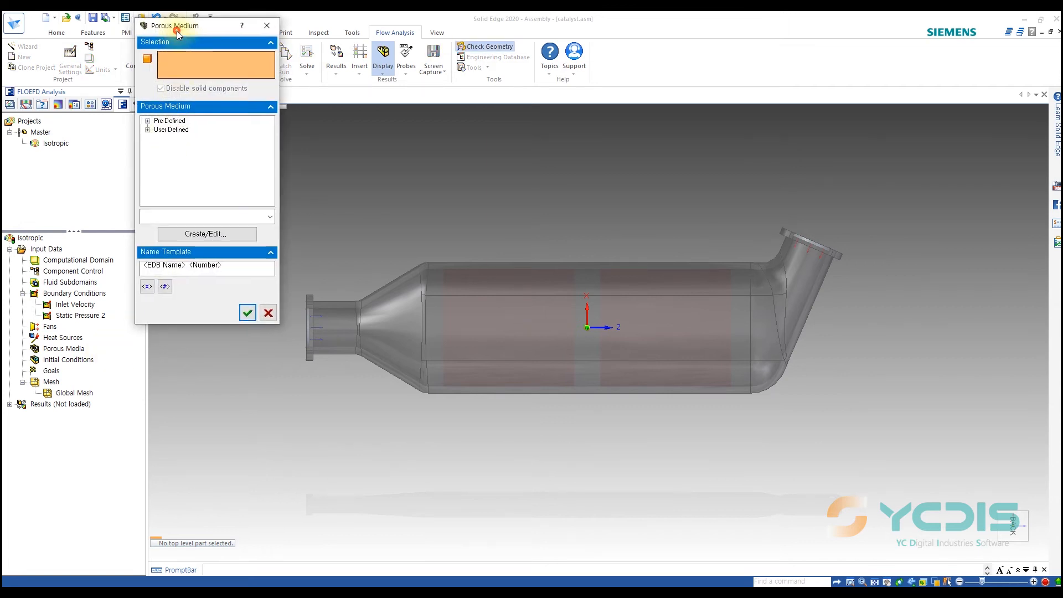
{"action": "left_click_drag", "start_coordinate": [177, 27], "coordinate": [302, 81]}
{"action": "left_click", "coordinate": [205, 150]}
{"action": "left_click", "coordinate": [207, 159]}
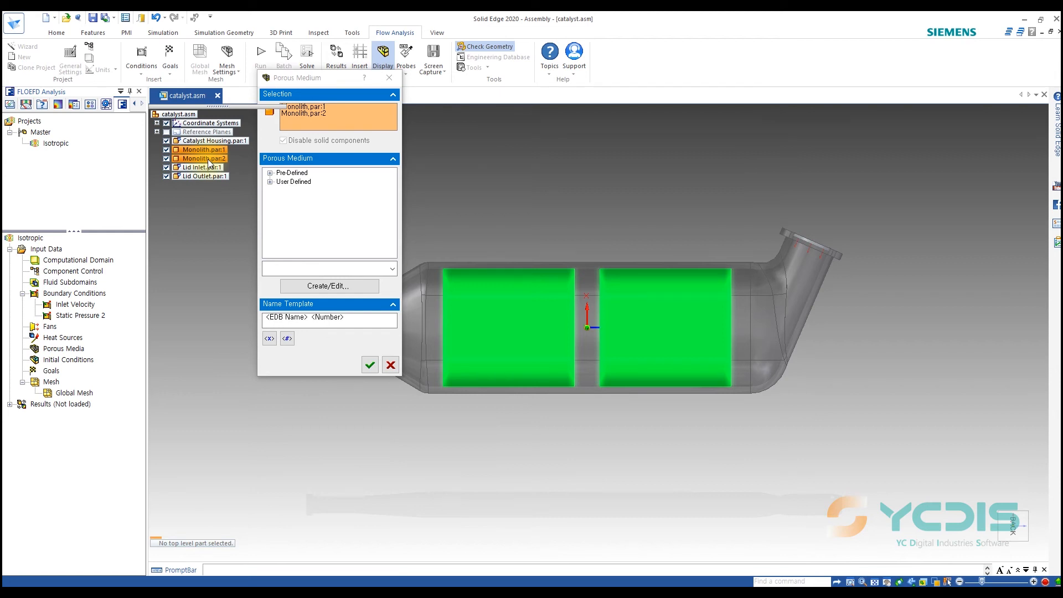
Step: Assign the user-defined Isotropic medium to the monoliths, remove the number from the name template, and create the condition
{"action": "left_click", "coordinate": [270, 182]}
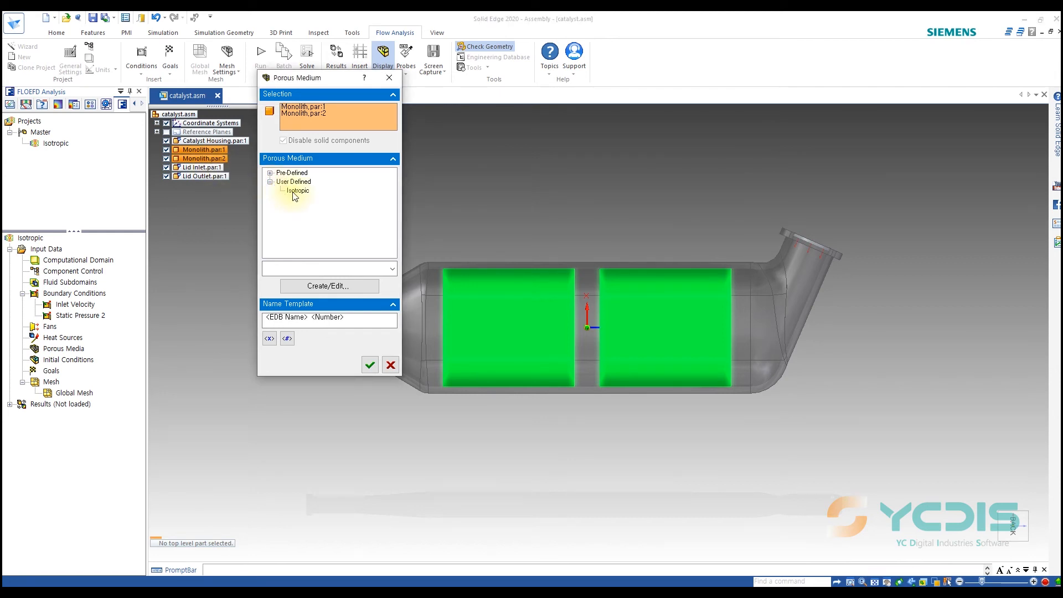
{"action": "left_click", "coordinate": [297, 191]}
{"action": "left_click_drag", "start_coordinate": [359, 326], "coordinate": [314, 323]}
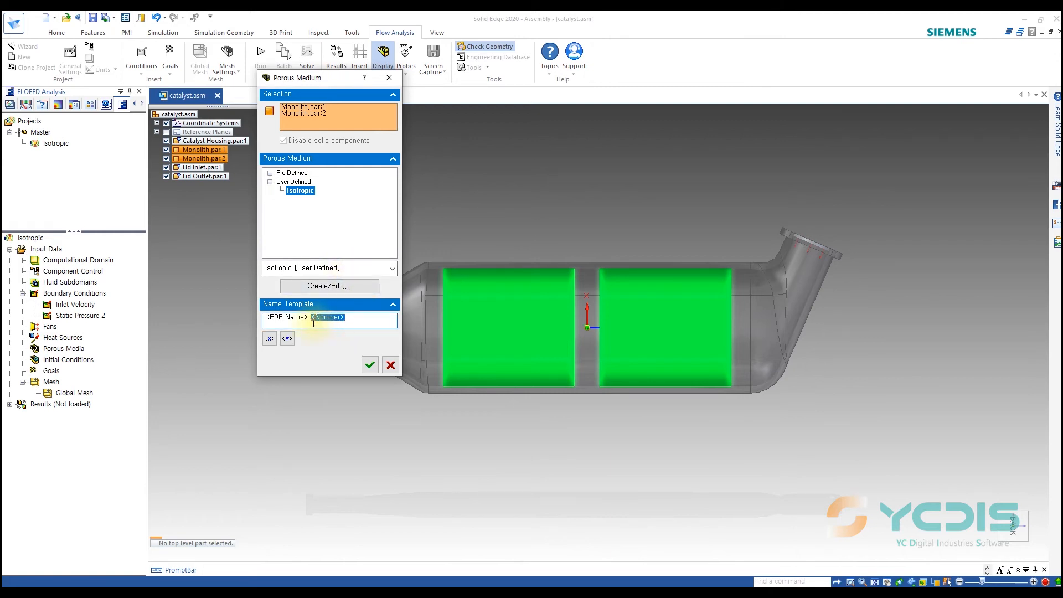
{"action": "left_click", "coordinate": [368, 364]}
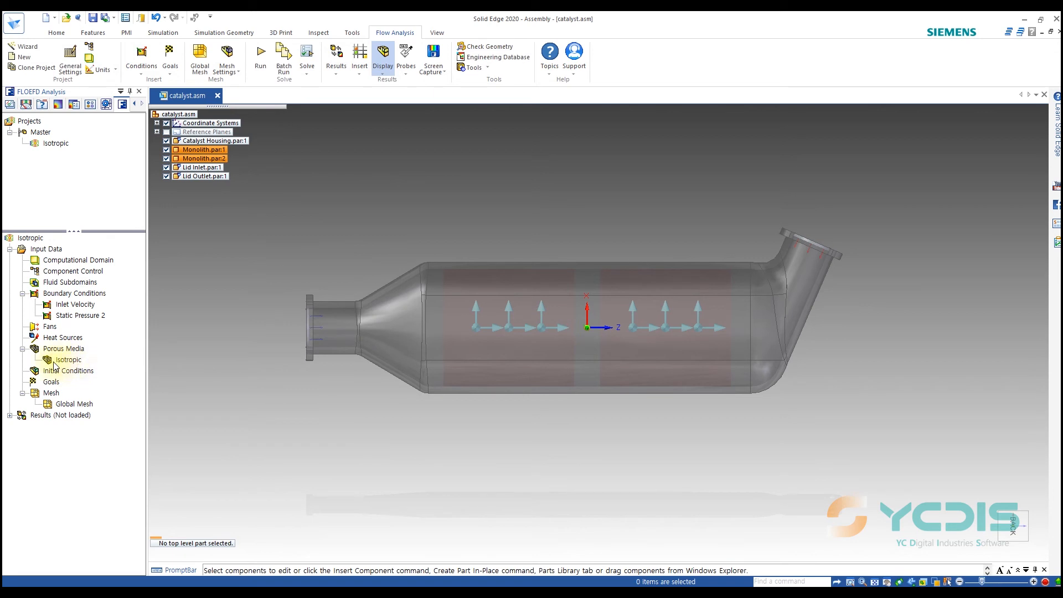
Step: Display the catalyst's fluid volume in Check Geometry with the porous medium applied, and close the check
{"action": "left_click", "coordinate": [502, 50]}
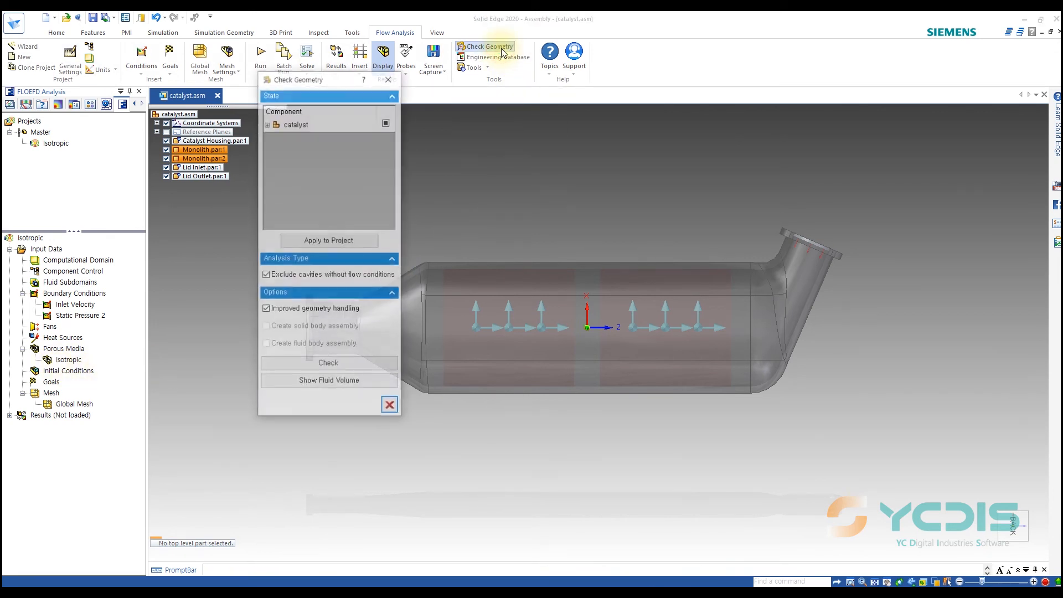
{"action": "left_click", "coordinate": [346, 387]}
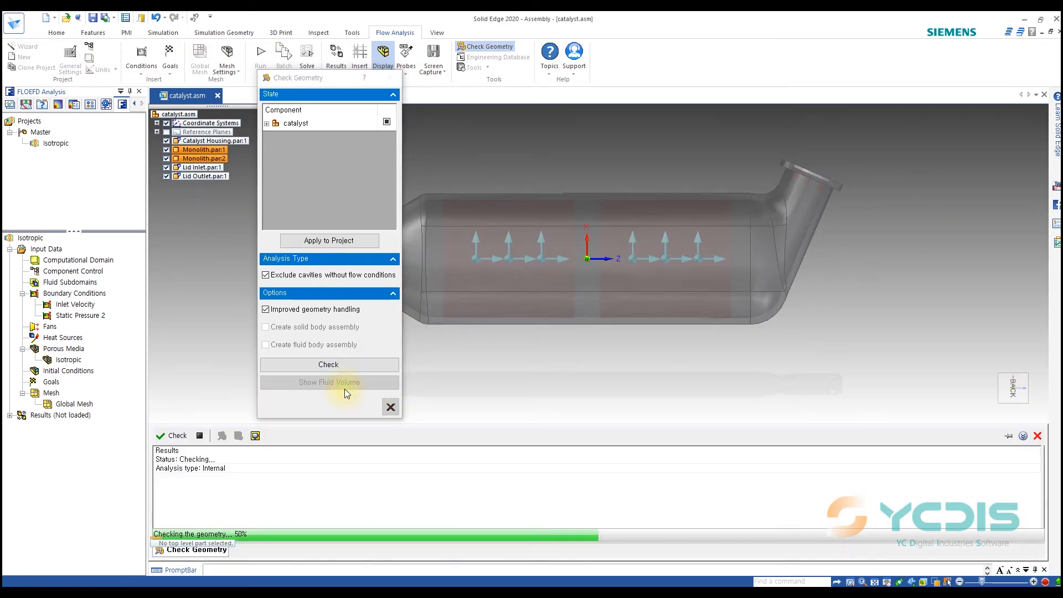
{"action": "left_click_drag", "start_coordinate": [318, 81], "coordinate": [204, 74]}
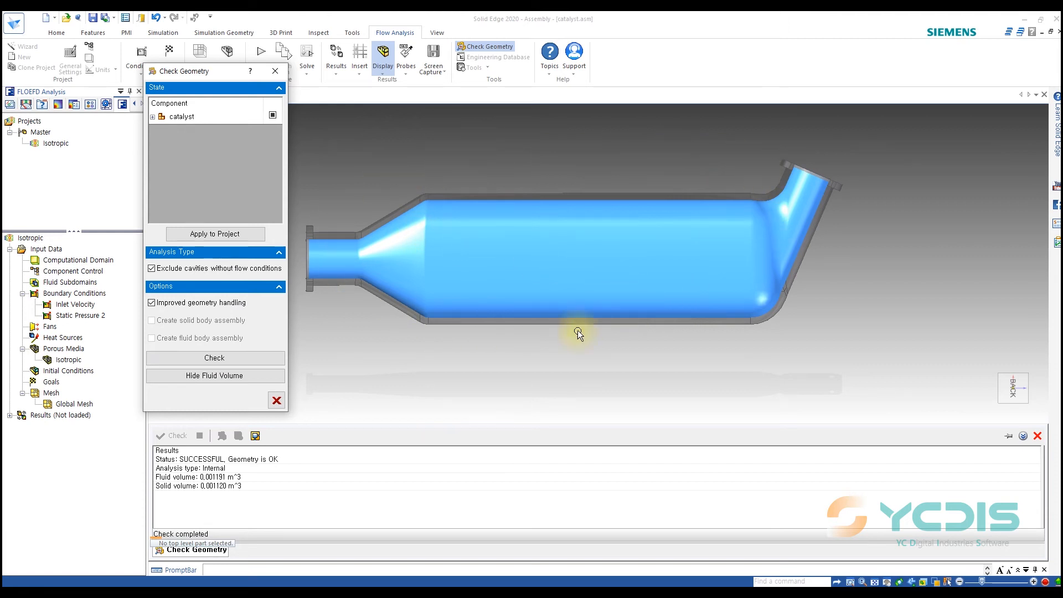
{"action": "left_click", "coordinate": [276, 400]}
Step: Review in Component Control which catalyst components are treated as solids
{"action": "right_click", "coordinate": [79, 271]}
{"action": "left_click", "coordinate": [113, 279]}
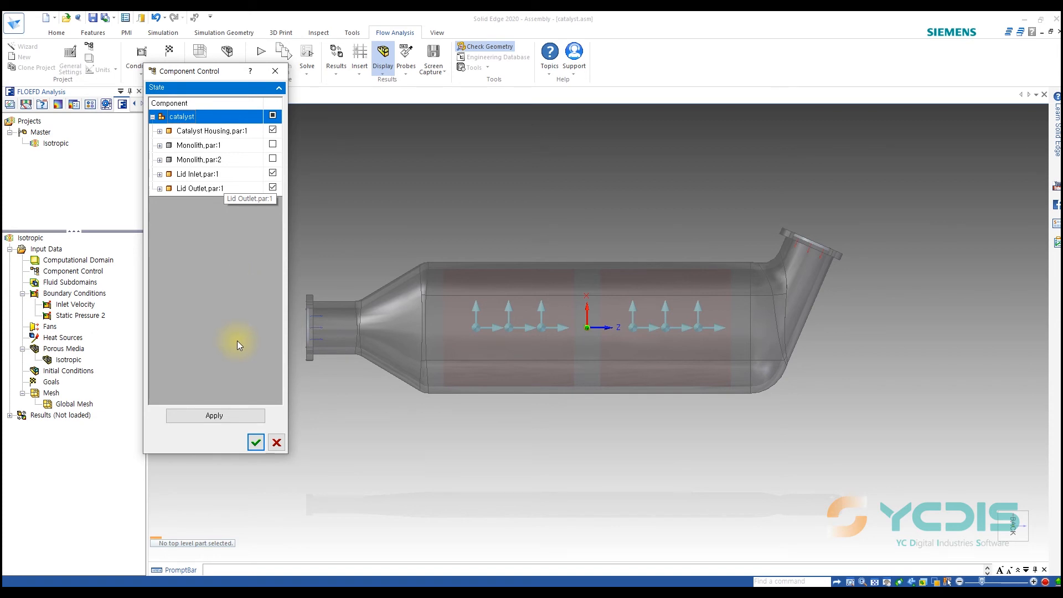
{"action": "left_click", "coordinate": [255, 443]}
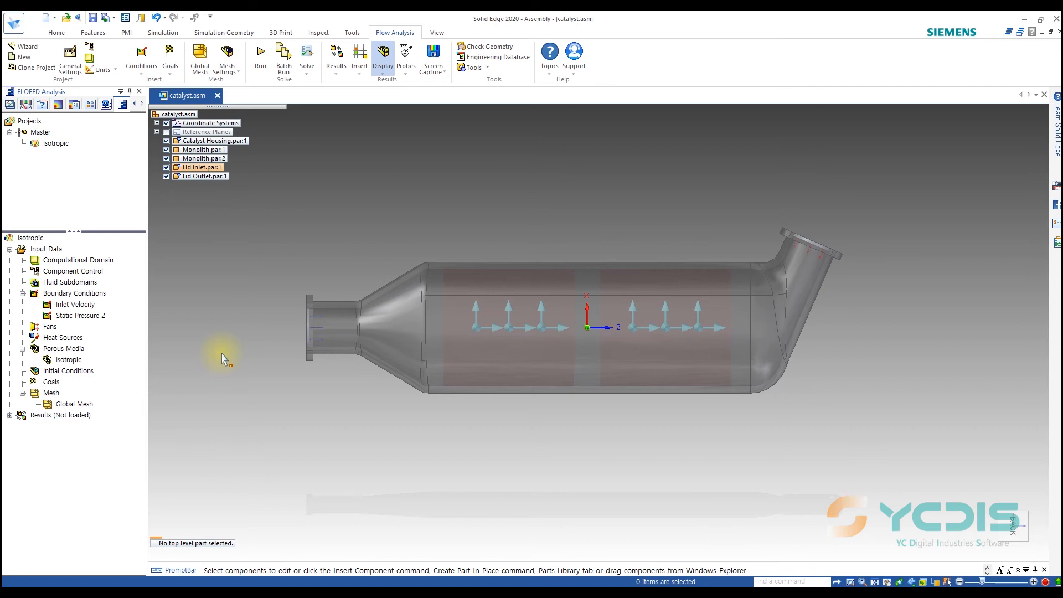
Step: Start a surface goal for average Total Pressure on the Inlet Velocity boundary's face
{"action": "right_click", "coordinate": [51, 382]}
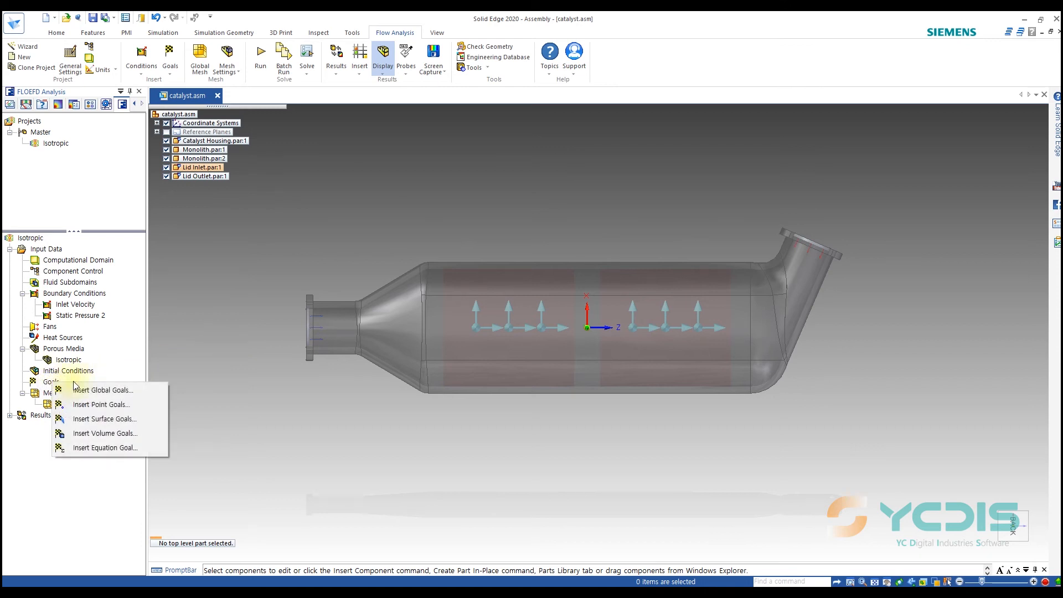
{"action": "left_click", "coordinate": [108, 420]}
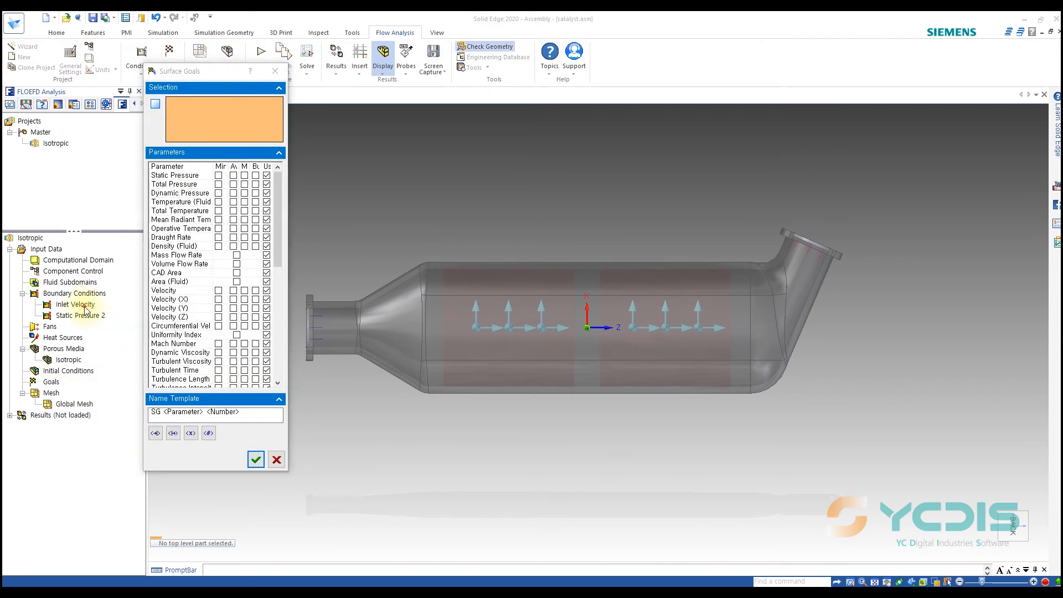
{"action": "left_click", "coordinate": [75, 305]}
{"action": "left_click", "coordinate": [233, 184]}
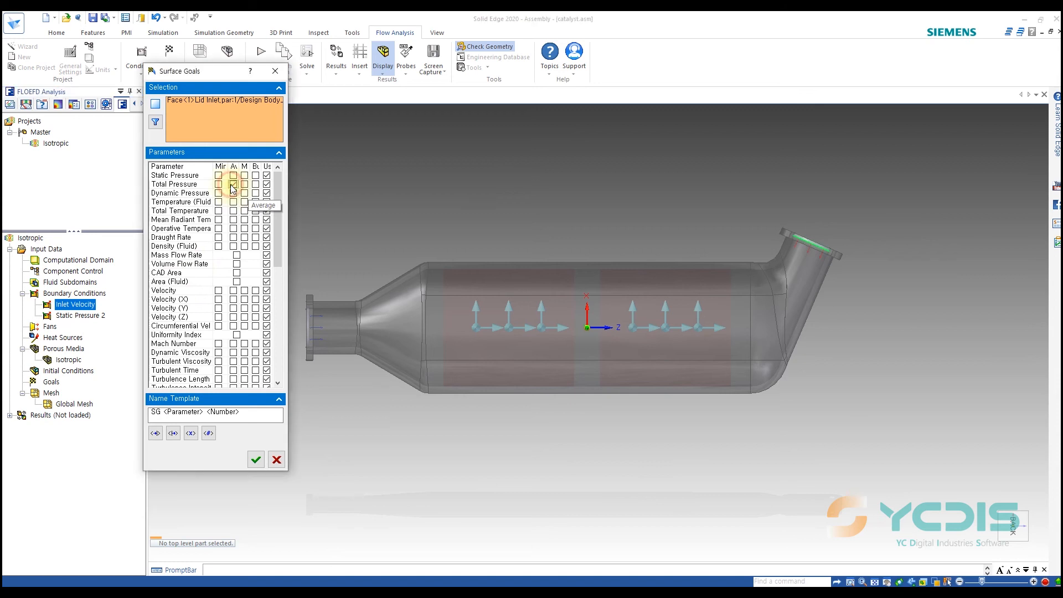
Step: Change the inlet goal's name template to "Inlet <Parameter>" and create the goal
{"action": "left_click_drag", "start_coordinate": [241, 412], "coordinate": [149, 416]}
{"action": "key", "text": "BackSpace"}
{"action": "key", "text": "BackSpace"}
{"action": "left_click", "coordinate": [156, 433]}
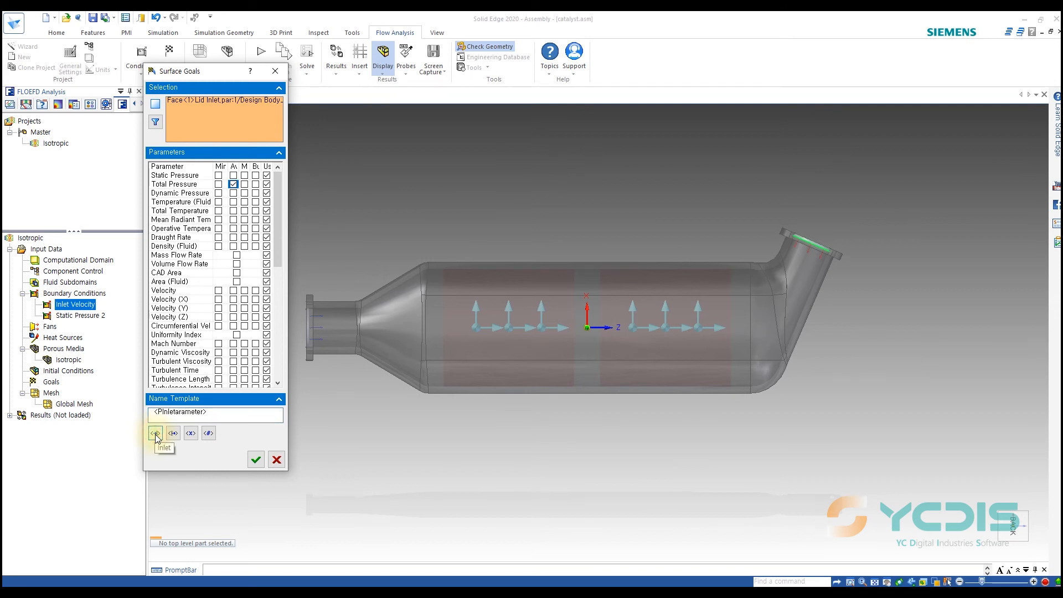
{"action": "left_click_drag", "start_coordinate": [176, 413], "coordinate": [164, 416]}
{"action": "key", "text": "BackSpace"}
{"action": "key", "text": "BackSpace"}
{"action": "left_click", "coordinate": [154, 414]}
{"action": "left_click", "coordinate": [158, 434]}
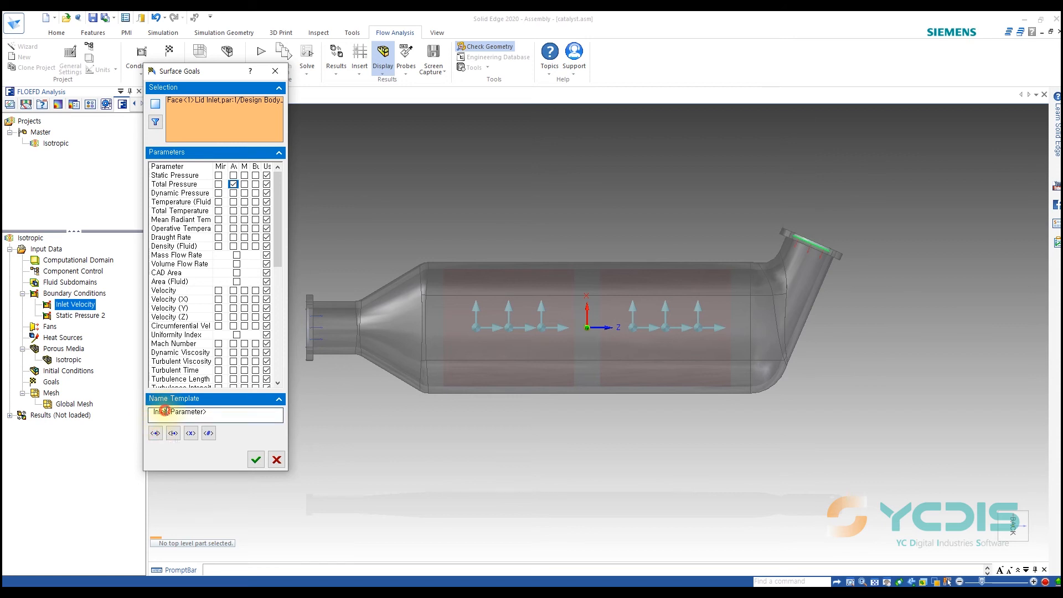
{"action": "left_click", "coordinate": [171, 414]}
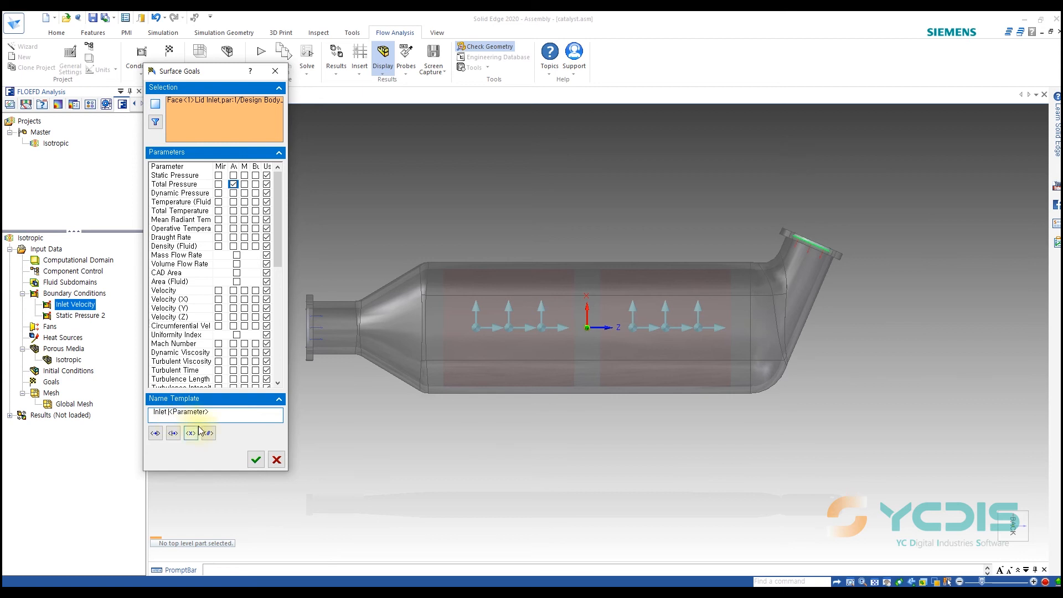
{"action": "left_click", "coordinate": [252, 463]}
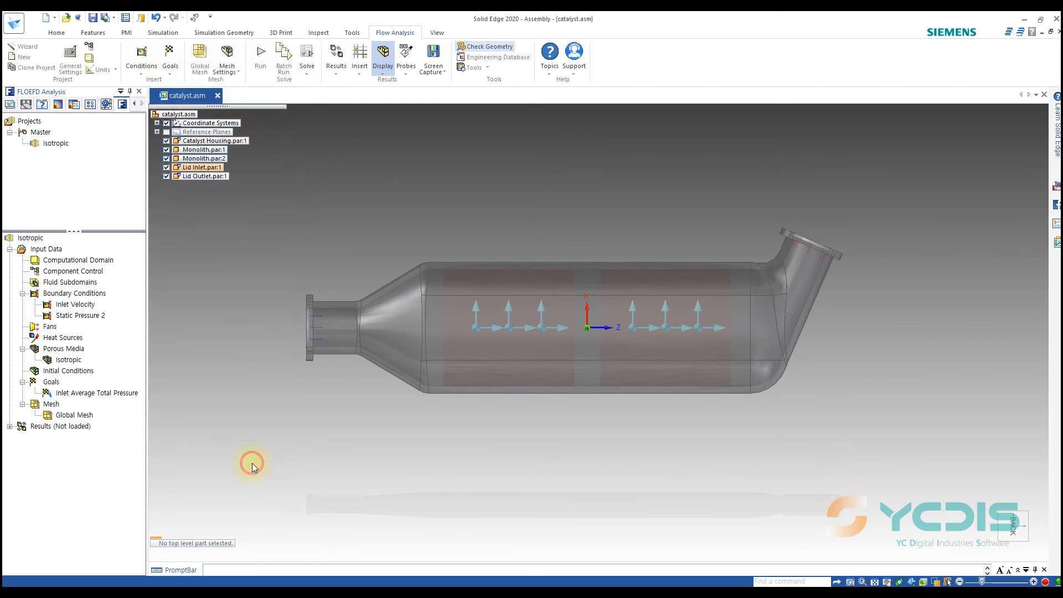
Step: Start a surface goal for average Total Pressure on the Static Pressure 2 boundary's face
{"action": "right_click", "coordinate": [54, 382]}
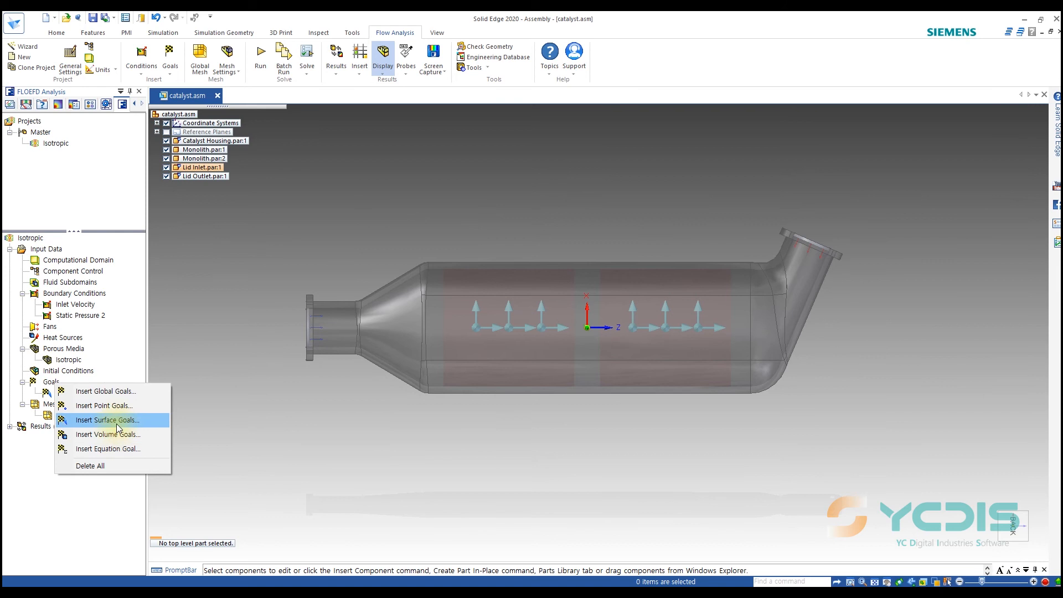
{"action": "left_click", "coordinate": [116, 423]}
{"action": "left_click", "coordinate": [96, 317]}
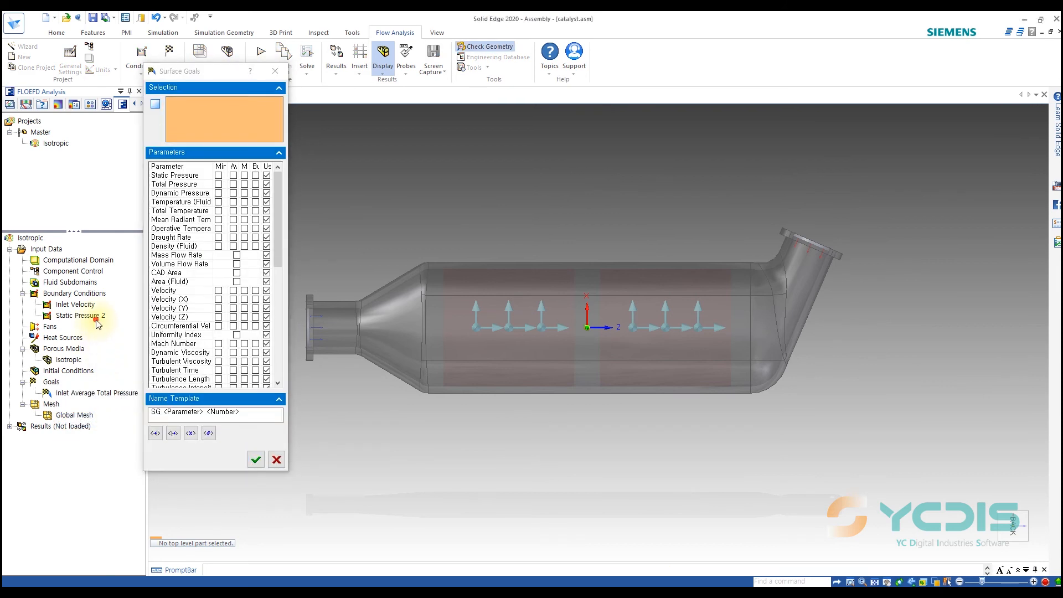
{"action": "left_click", "coordinate": [233, 184]}
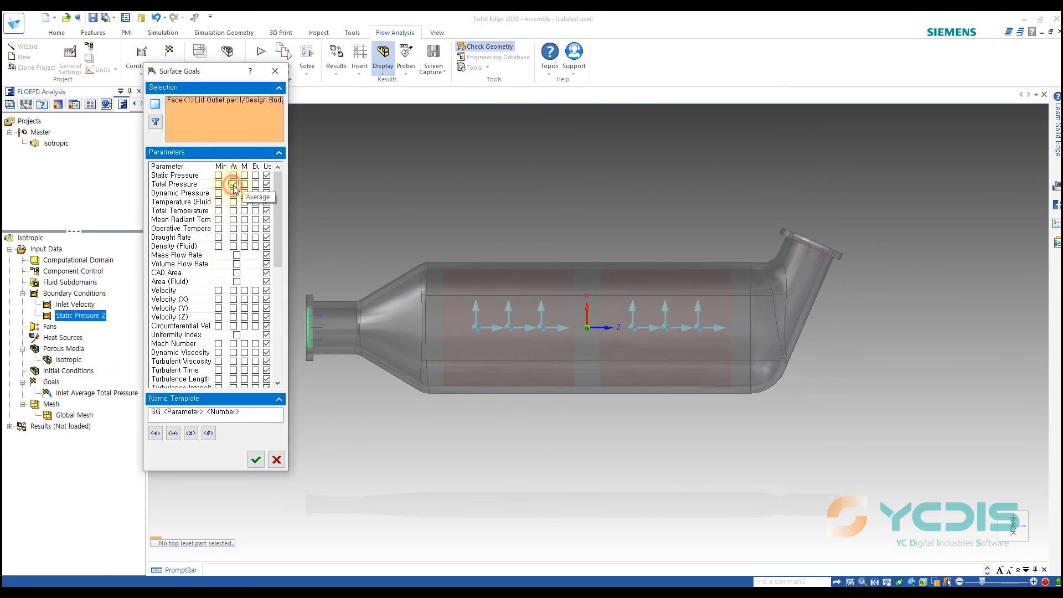
Step: Change the outlet goal's name template to "Outlet<Parameter>" and create the goal
{"action": "left_click_drag", "start_coordinate": [246, 413], "coordinate": [206, 414]}
{"action": "key", "text": "BackSpace"}
{"action": "left_click", "coordinate": [149, 412]}
{"action": "key", "text": "Delete"}
{"action": "key", "text": "Delete"}
{"action": "key", "text": "Delete"}
{"action": "type", "text": "Outlet<Parameter>"}
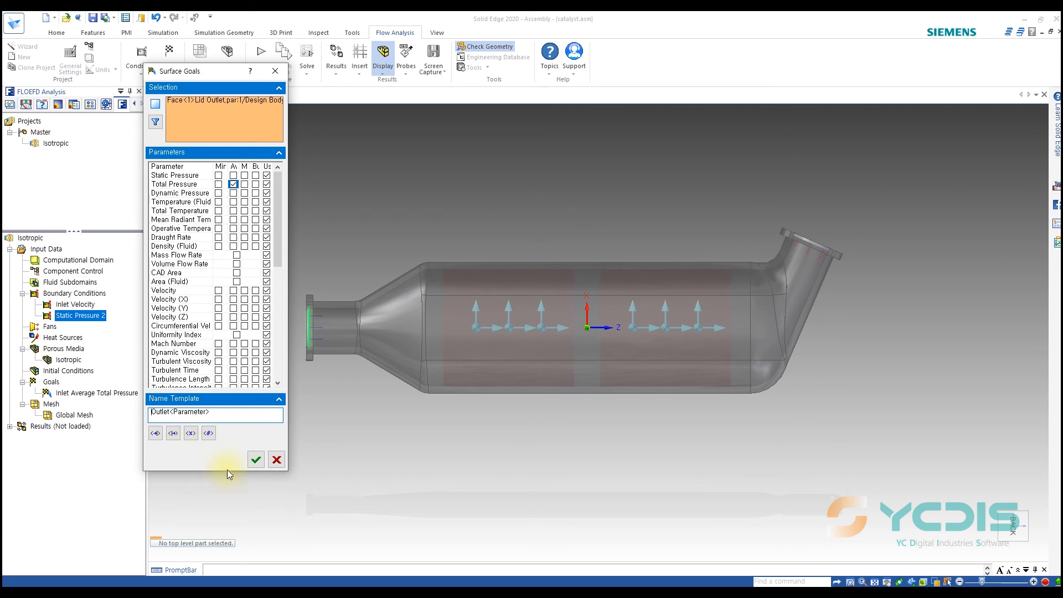
{"action": "left_click", "coordinate": [255, 460]}
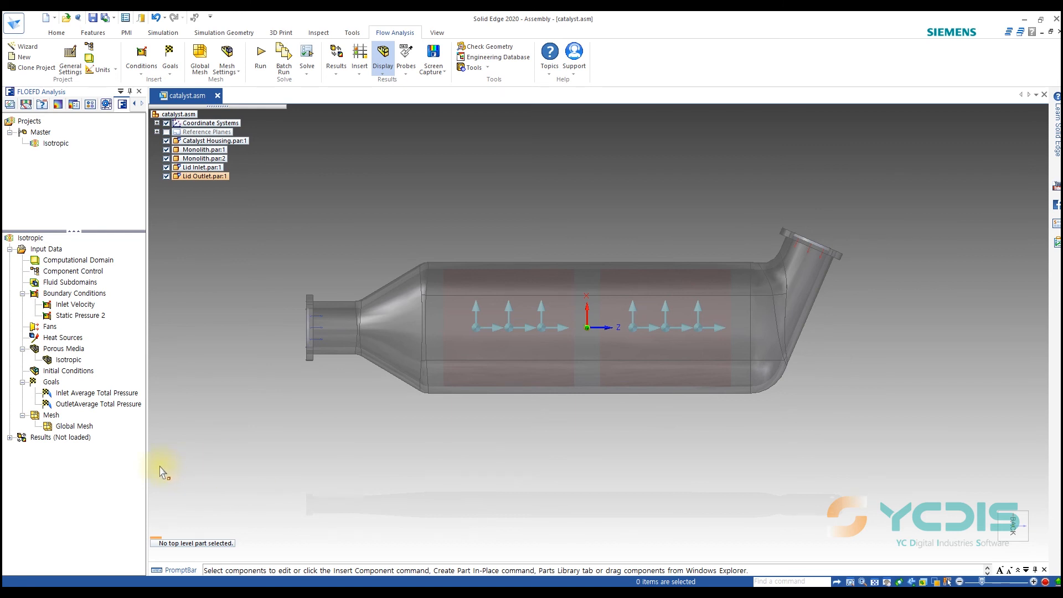
Step: Create an equation goal that subtracts the outlet average total pressure from the inlet average total pressure
{"action": "right_click", "coordinate": [46, 382]}
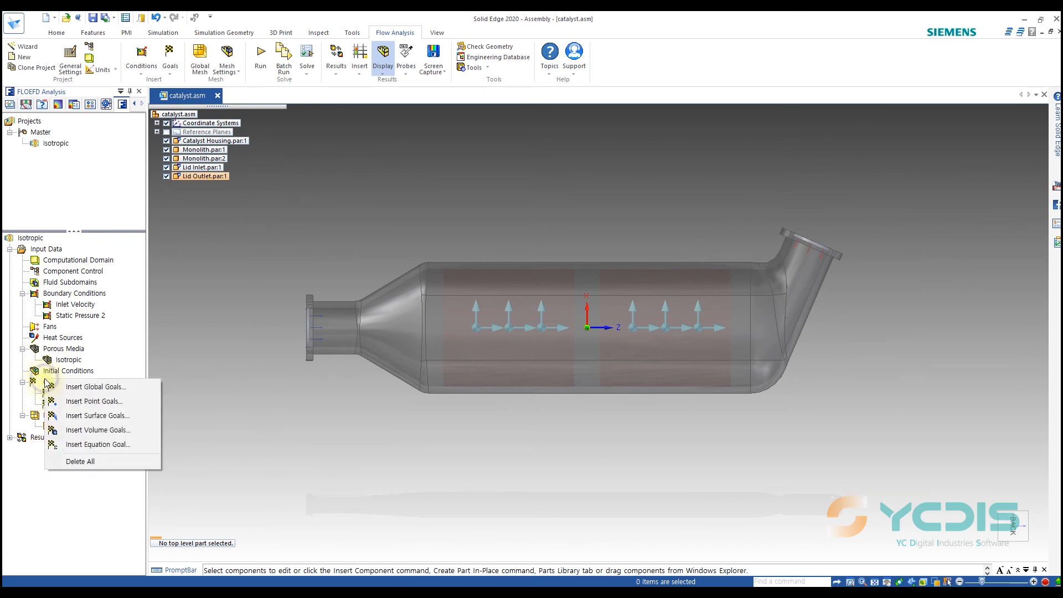
{"action": "left_click", "coordinate": [92, 444]}
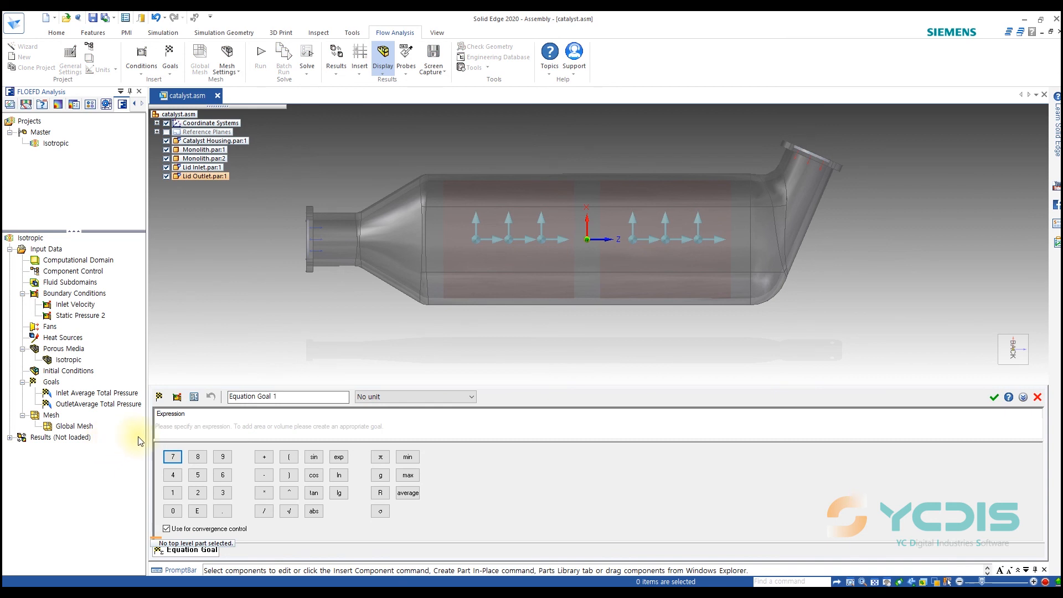
{"action": "left_click", "coordinate": [162, 400]}
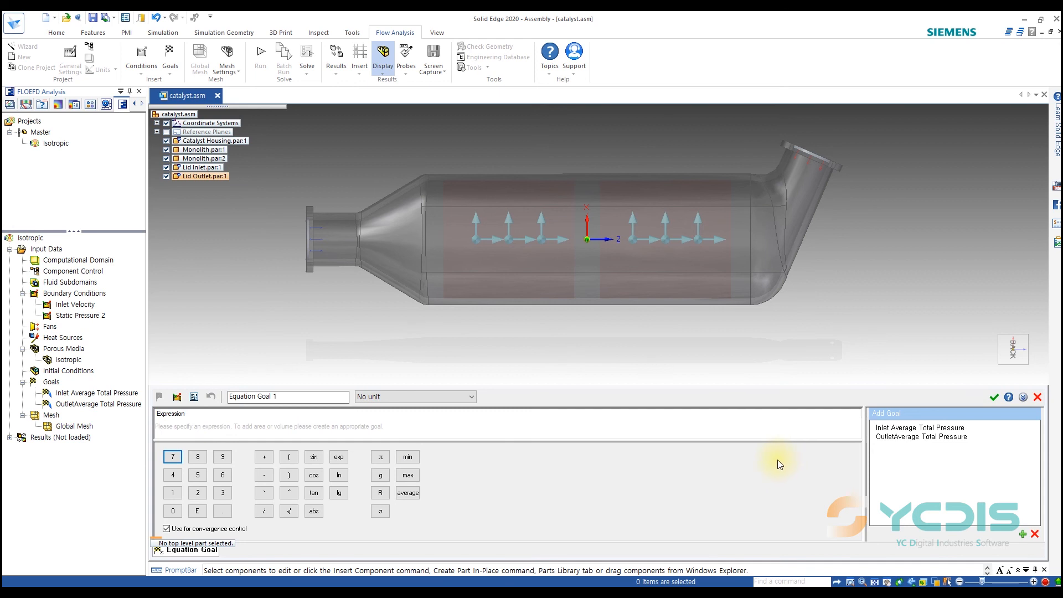
{"action": "left_click", "coordinate": [886, 428]}
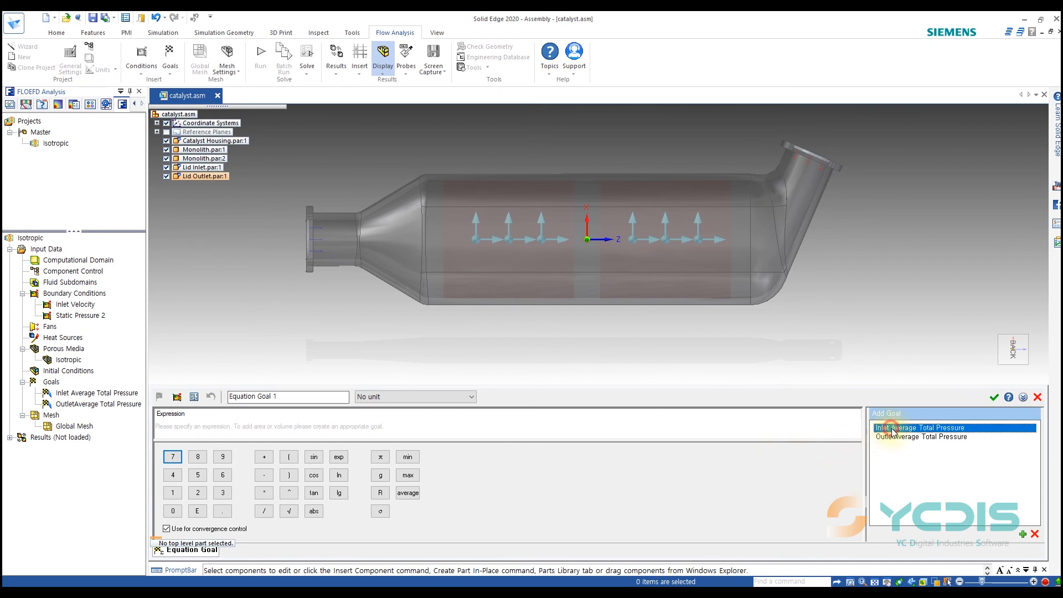
{"action": "left_click", "coordinate": [1022, 535]}
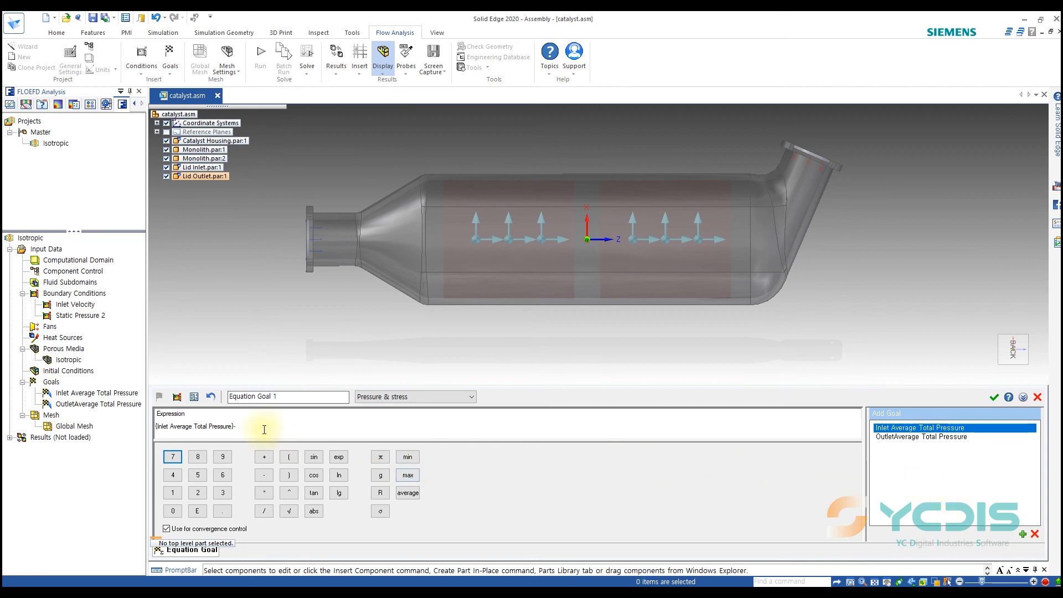
{"action": "double_click", "coordinate": [885, 438]}
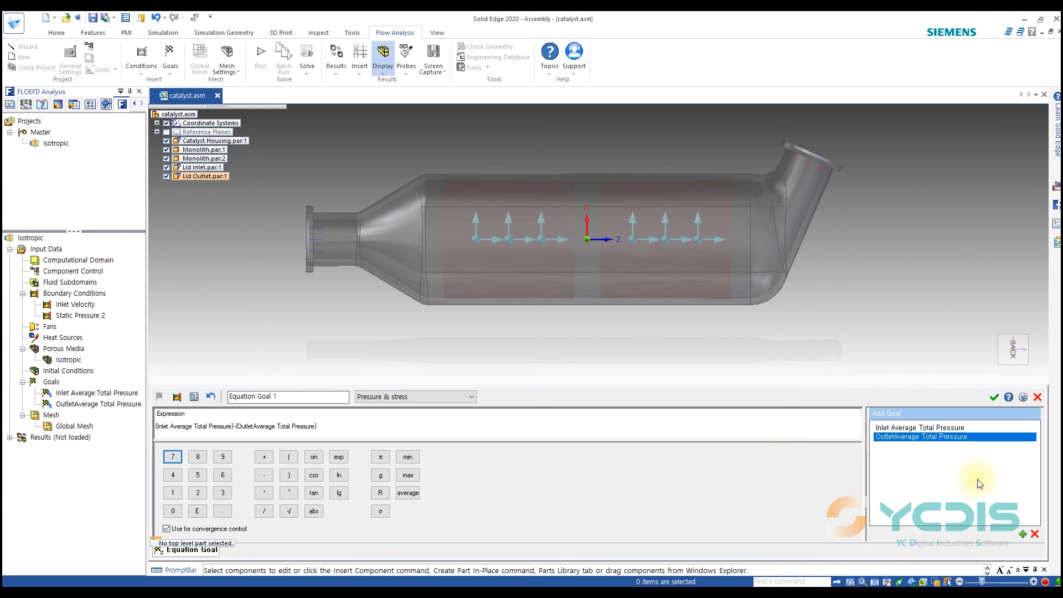
{"action": "left_click", "coordinate": [995, 397]}
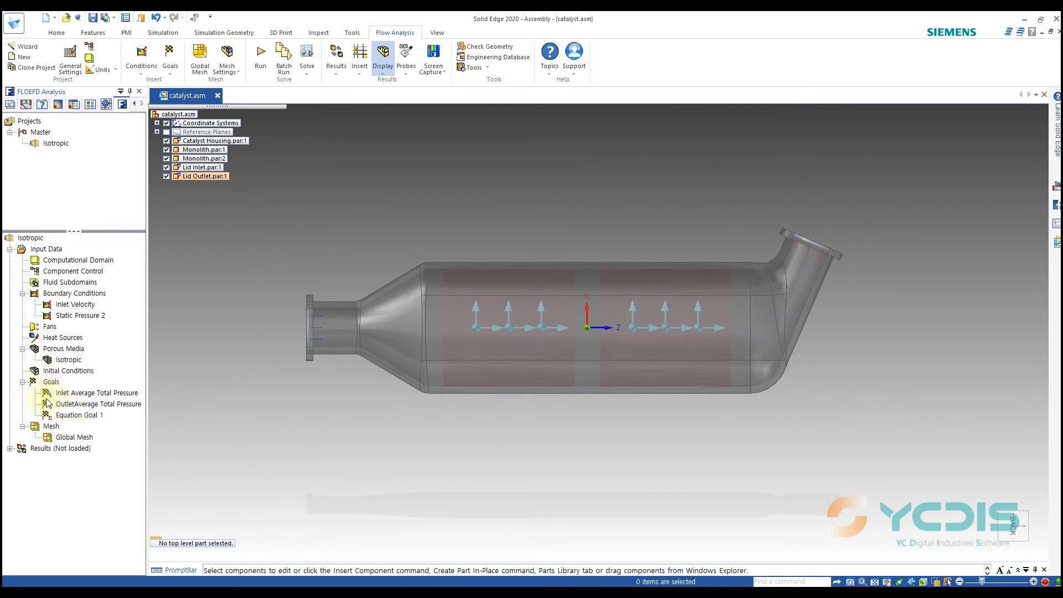
Step: Accept the Automatic global mesh settings at level 3
{"action": "right_click", "coordinate": [48, 426]}
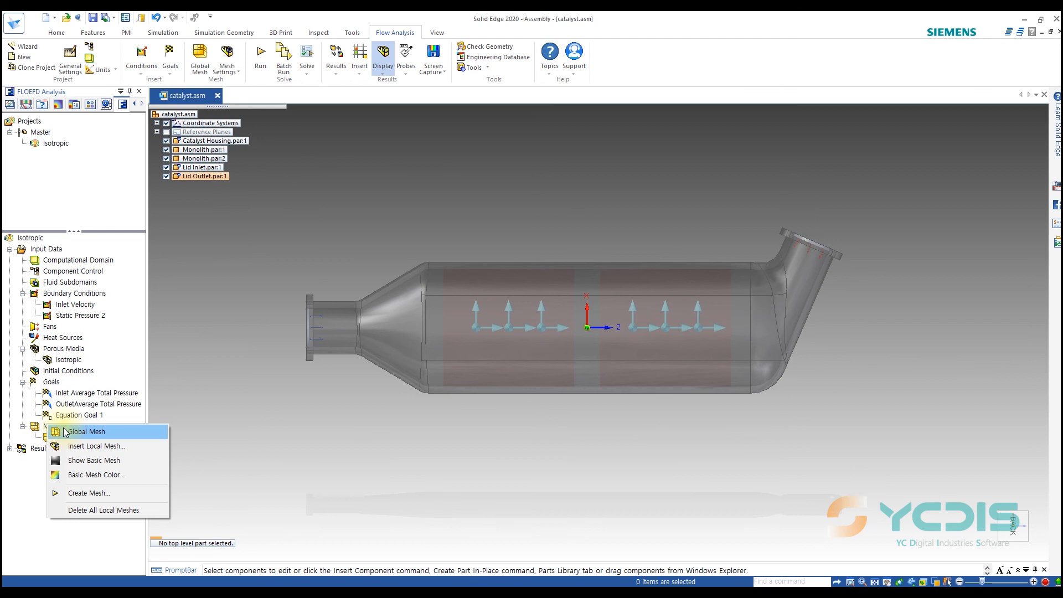
{"action": "left_click", "coordinate": [65, 431]}
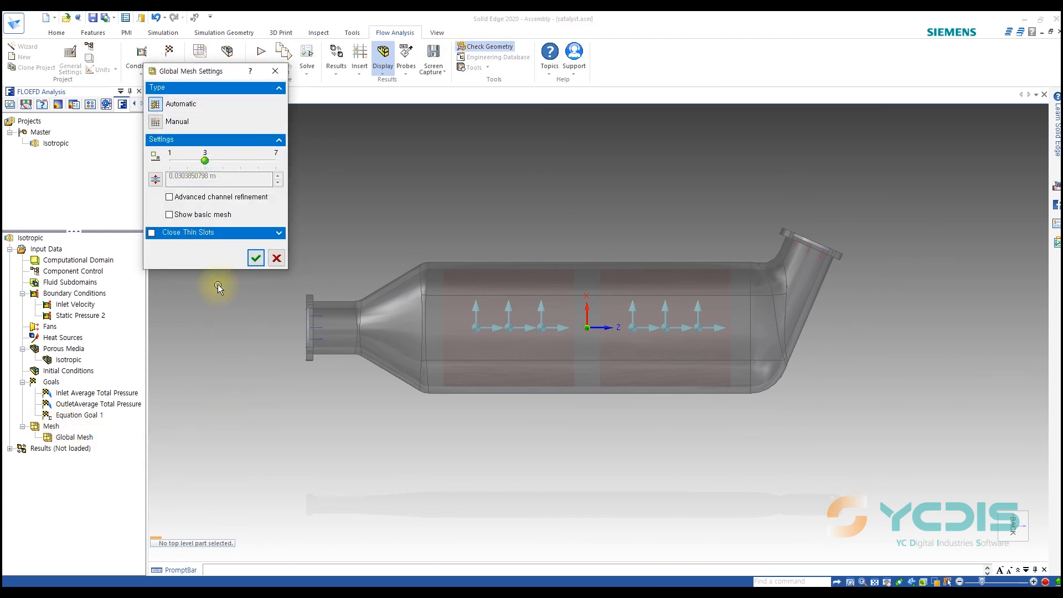
{"action": "left_click", "coordinate": [255, 257]}
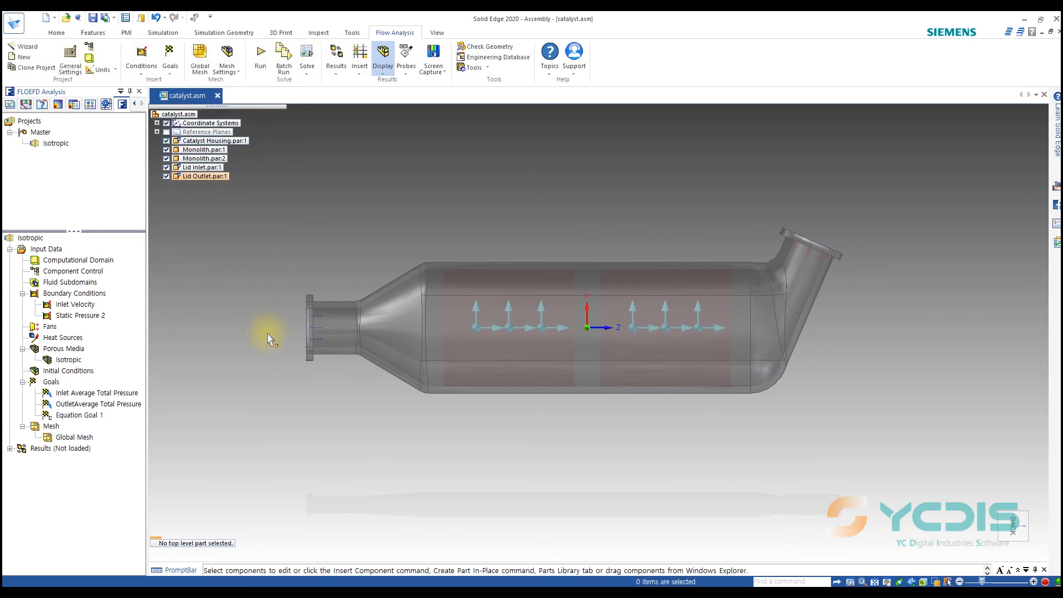